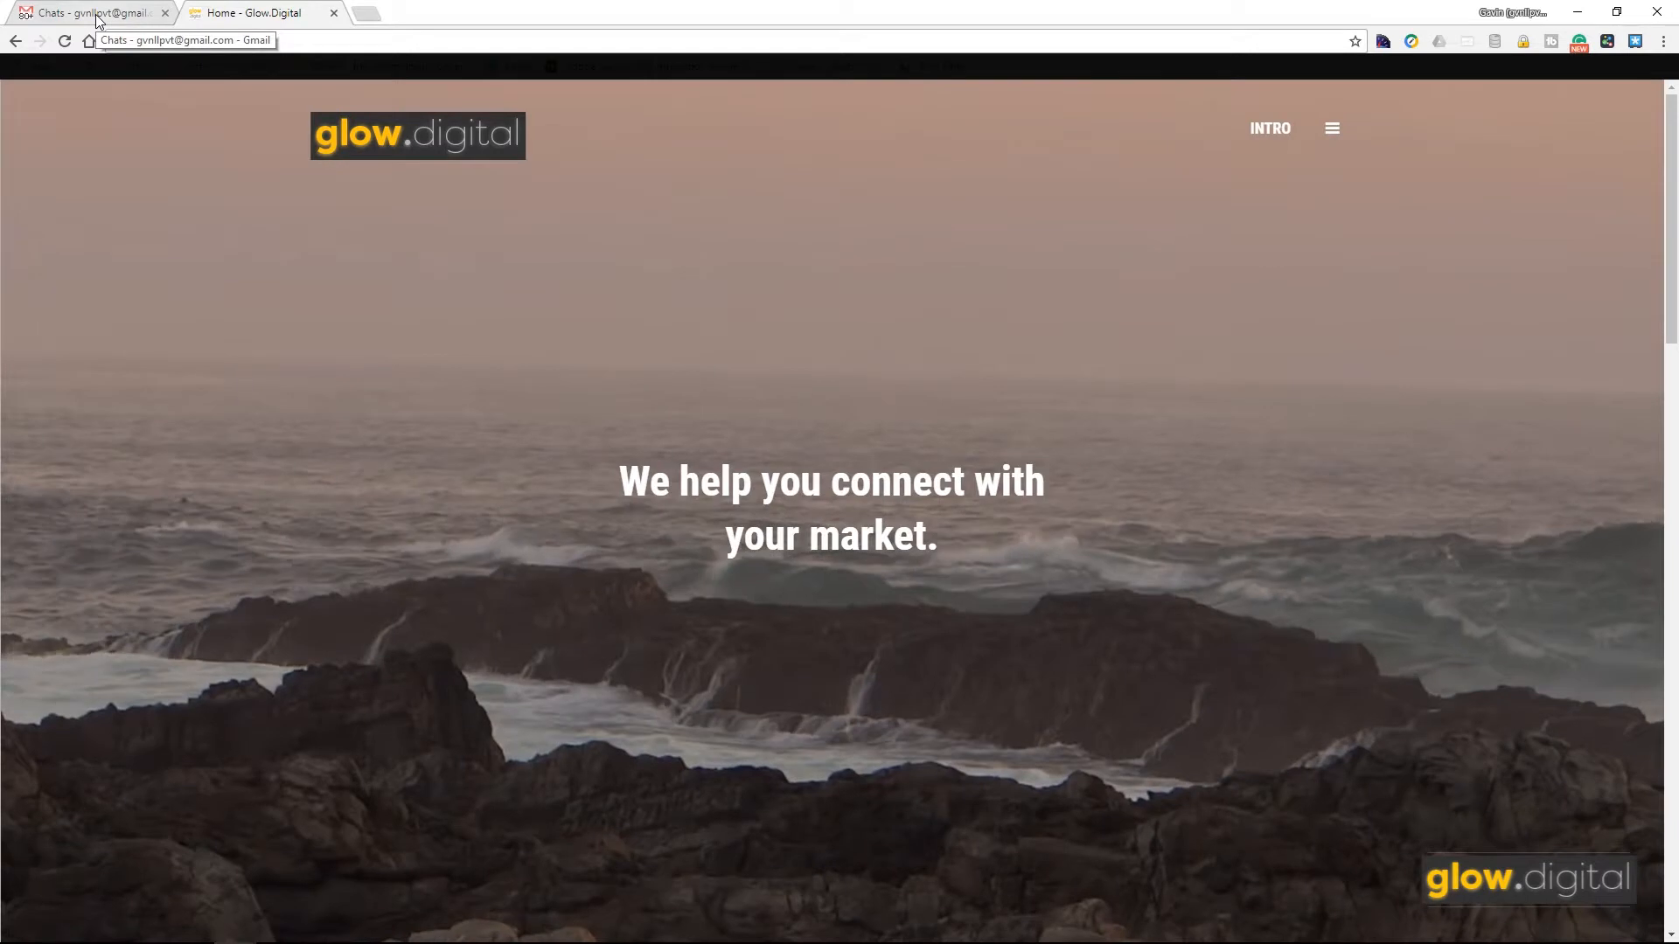
Step: Return to the Gmail tab and open the full Settings page from the gear menu
{"action": "left_click", "coordinate": [96, 20]}
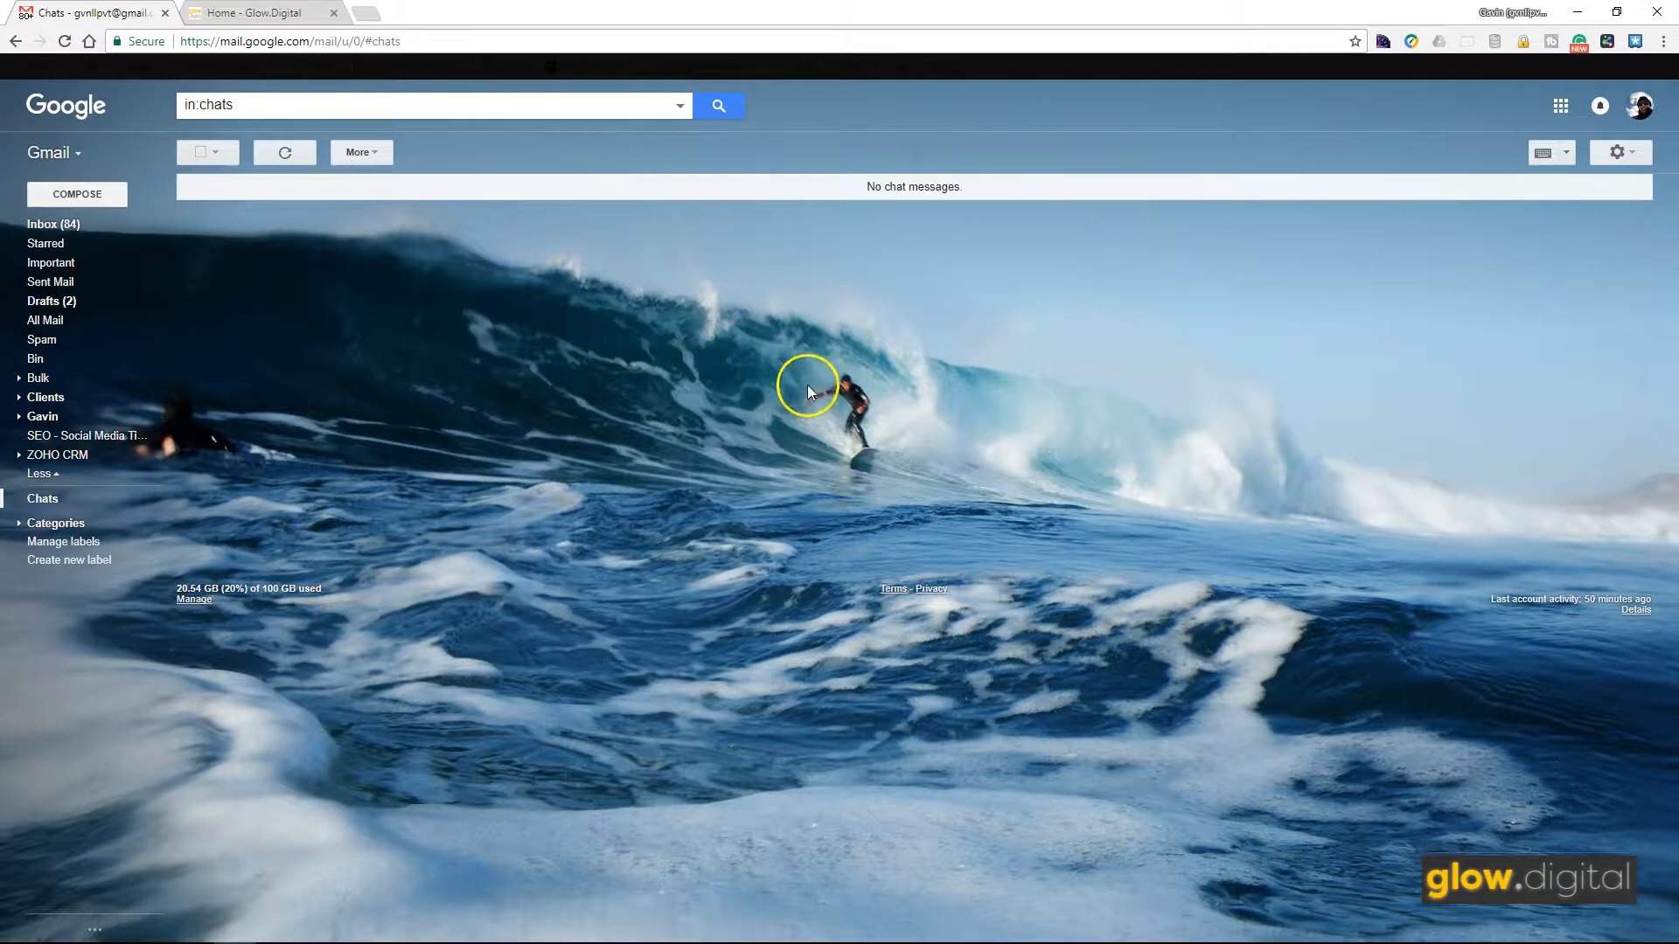
{"action": "left_click", "coordinate": [1630, 156]}
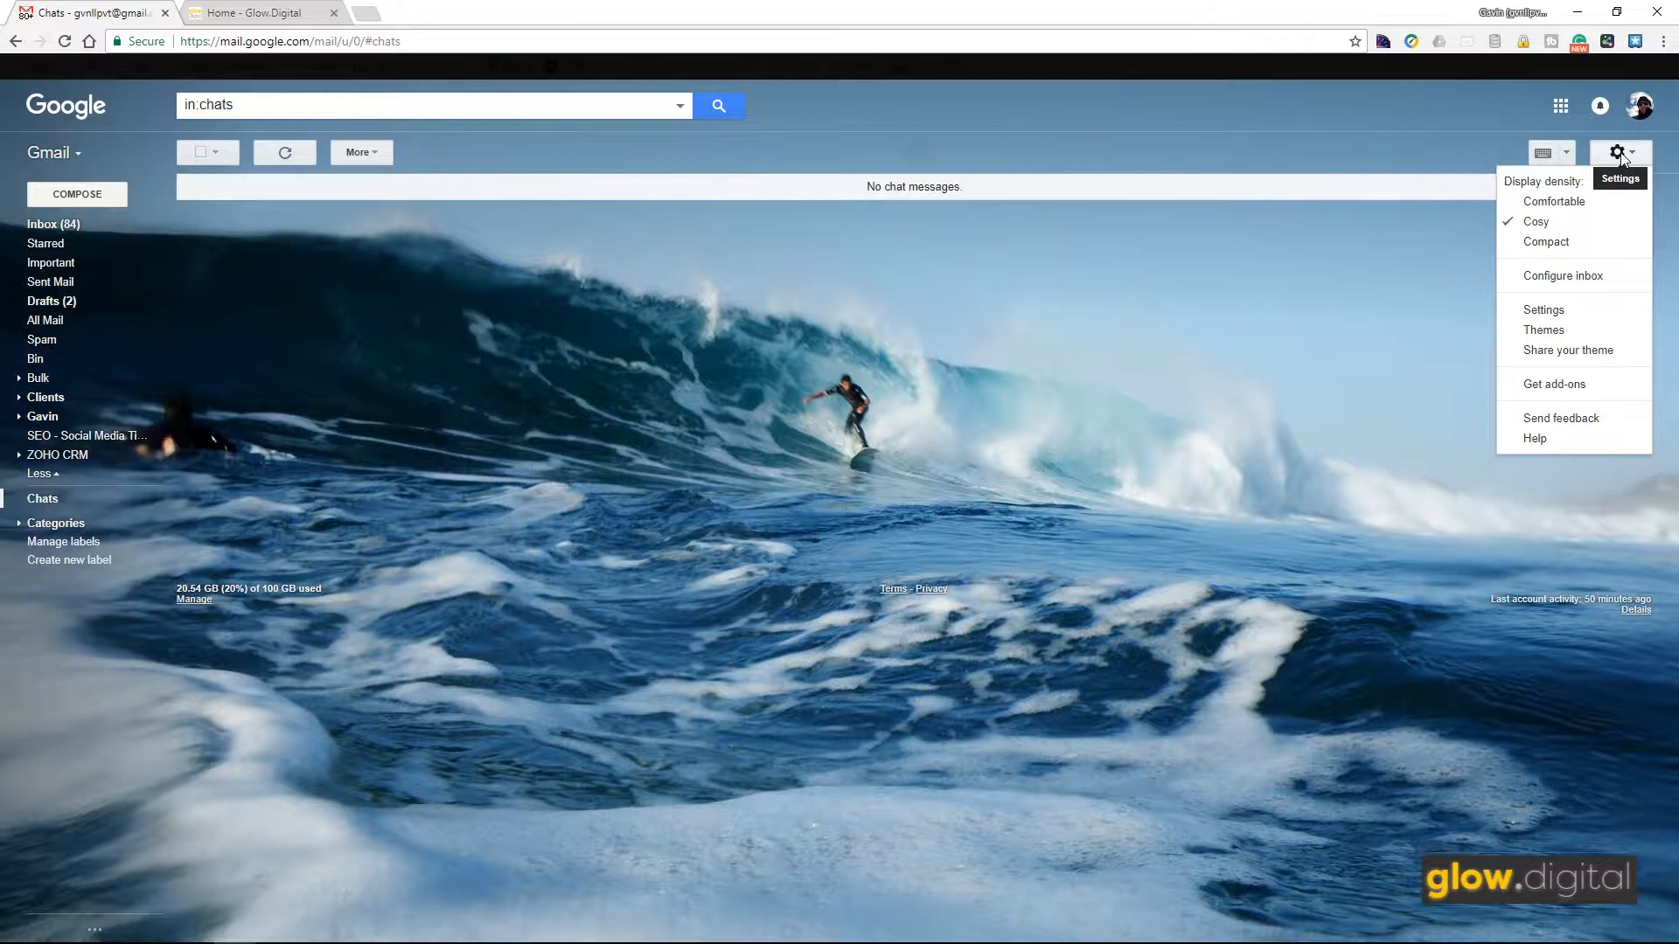
{"action": "left_click", "coordinate": [1543, 309]}
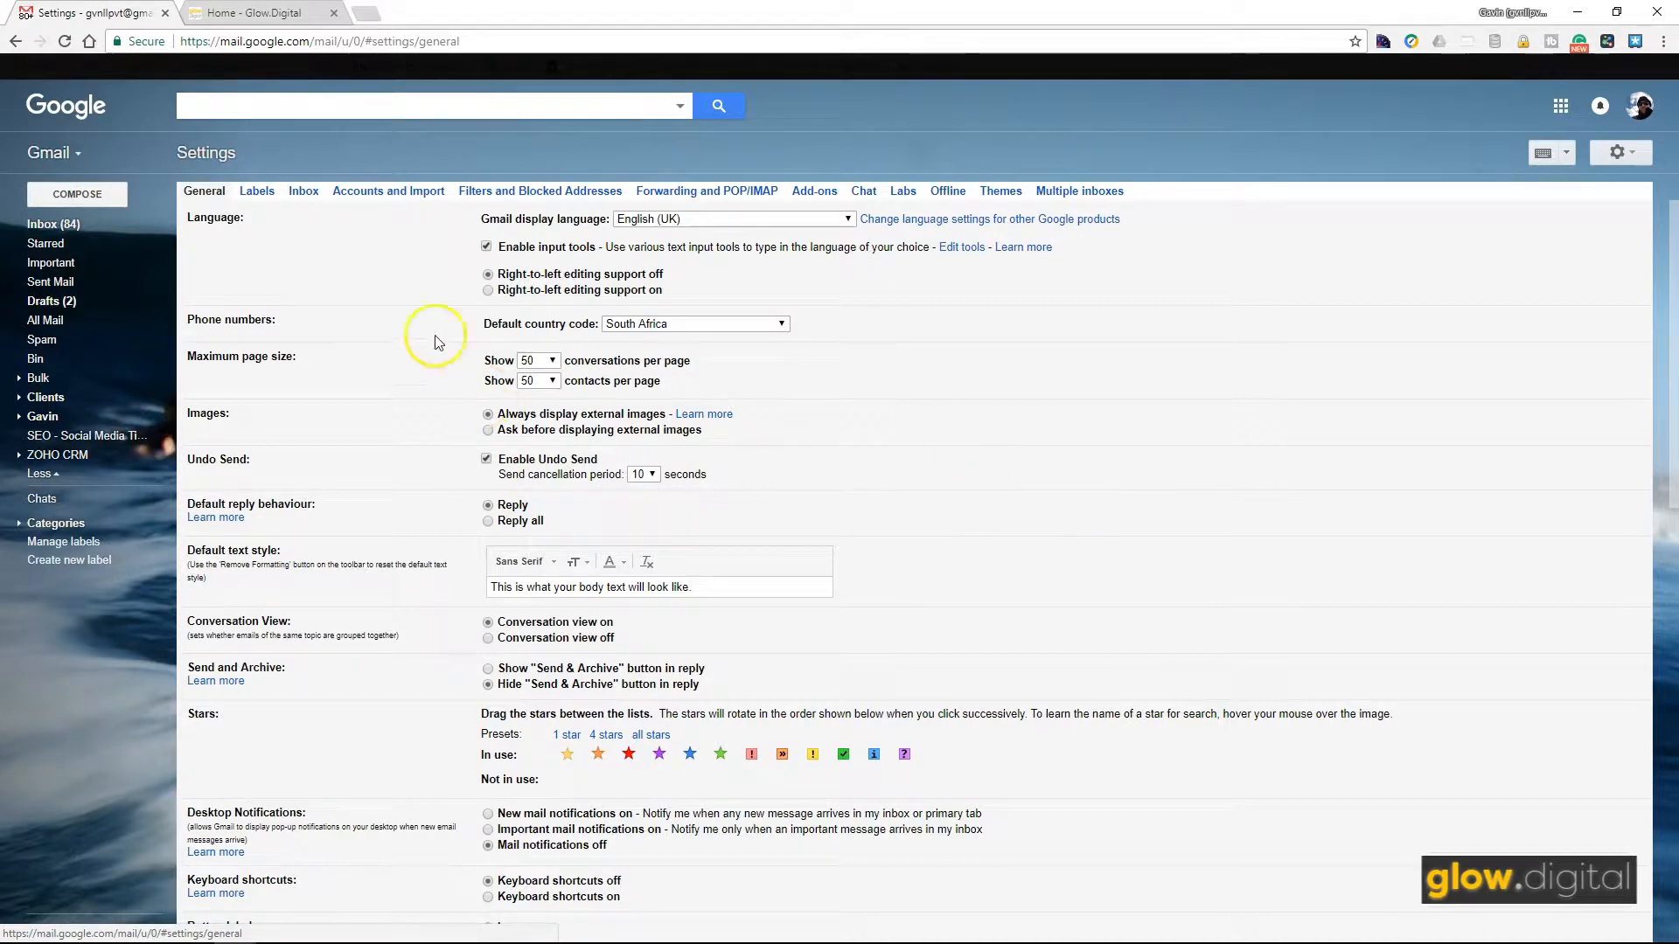
Step: Switch Gmail Settings to the Accounts and Import tab
{"action": "left_click", "coordinate": [386, 191]}
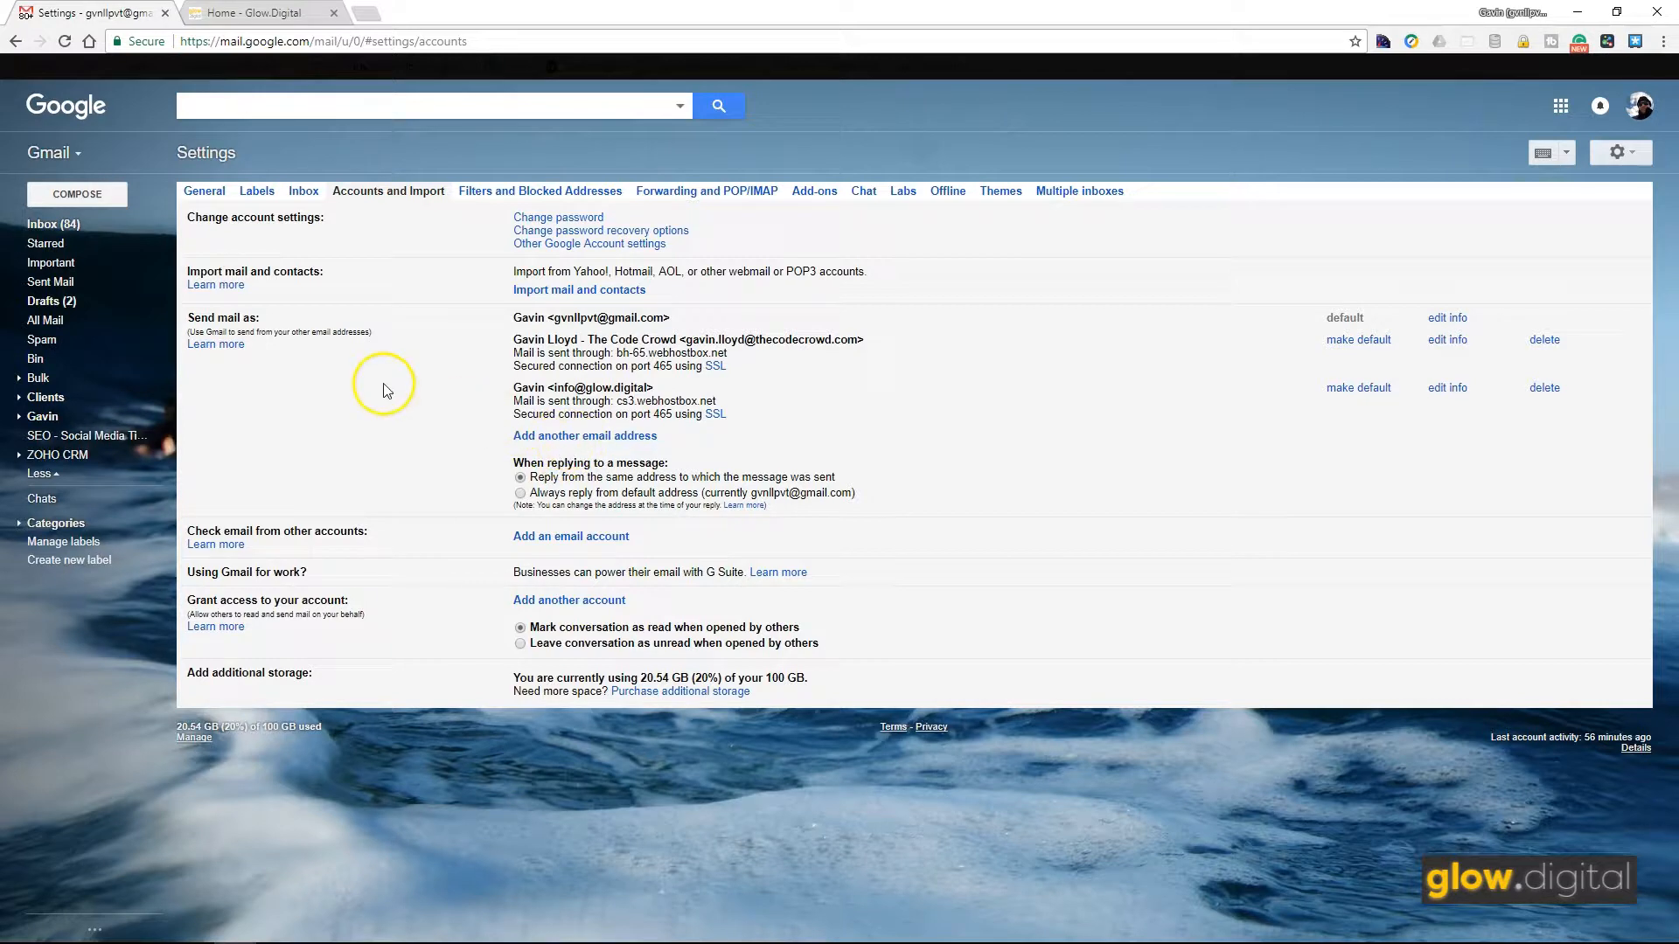
Step: Add a send-as address using the suggested glow.digital test address, named Test Glow.Digital
{"action": "left_click", "coordinate": [582, 438]}
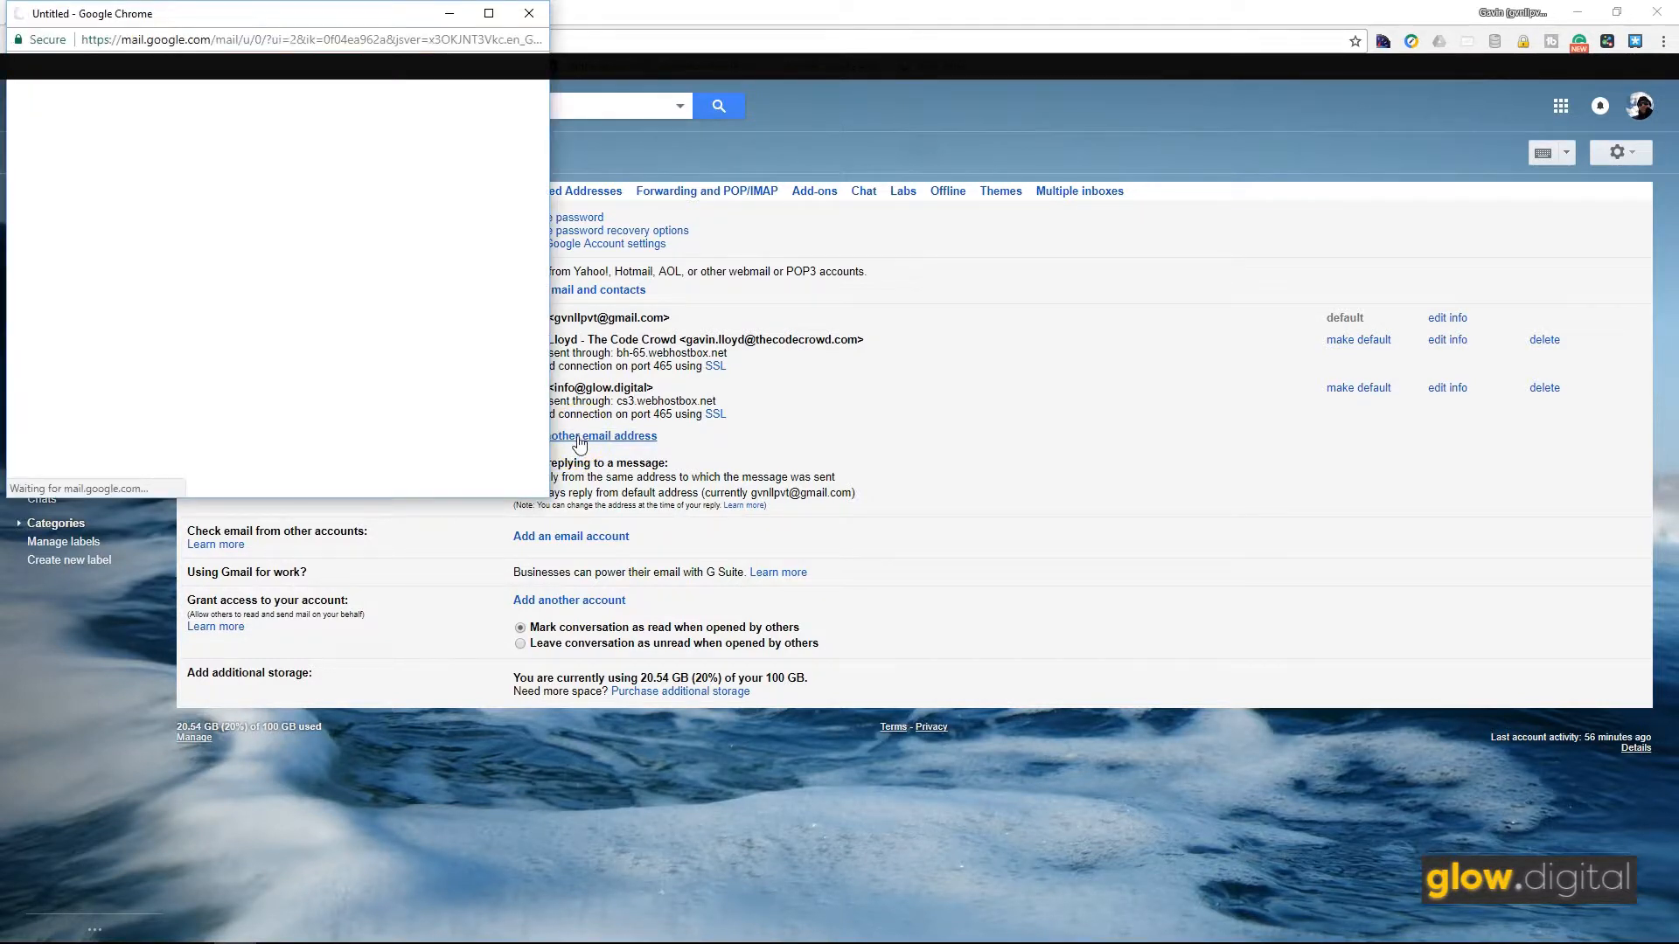
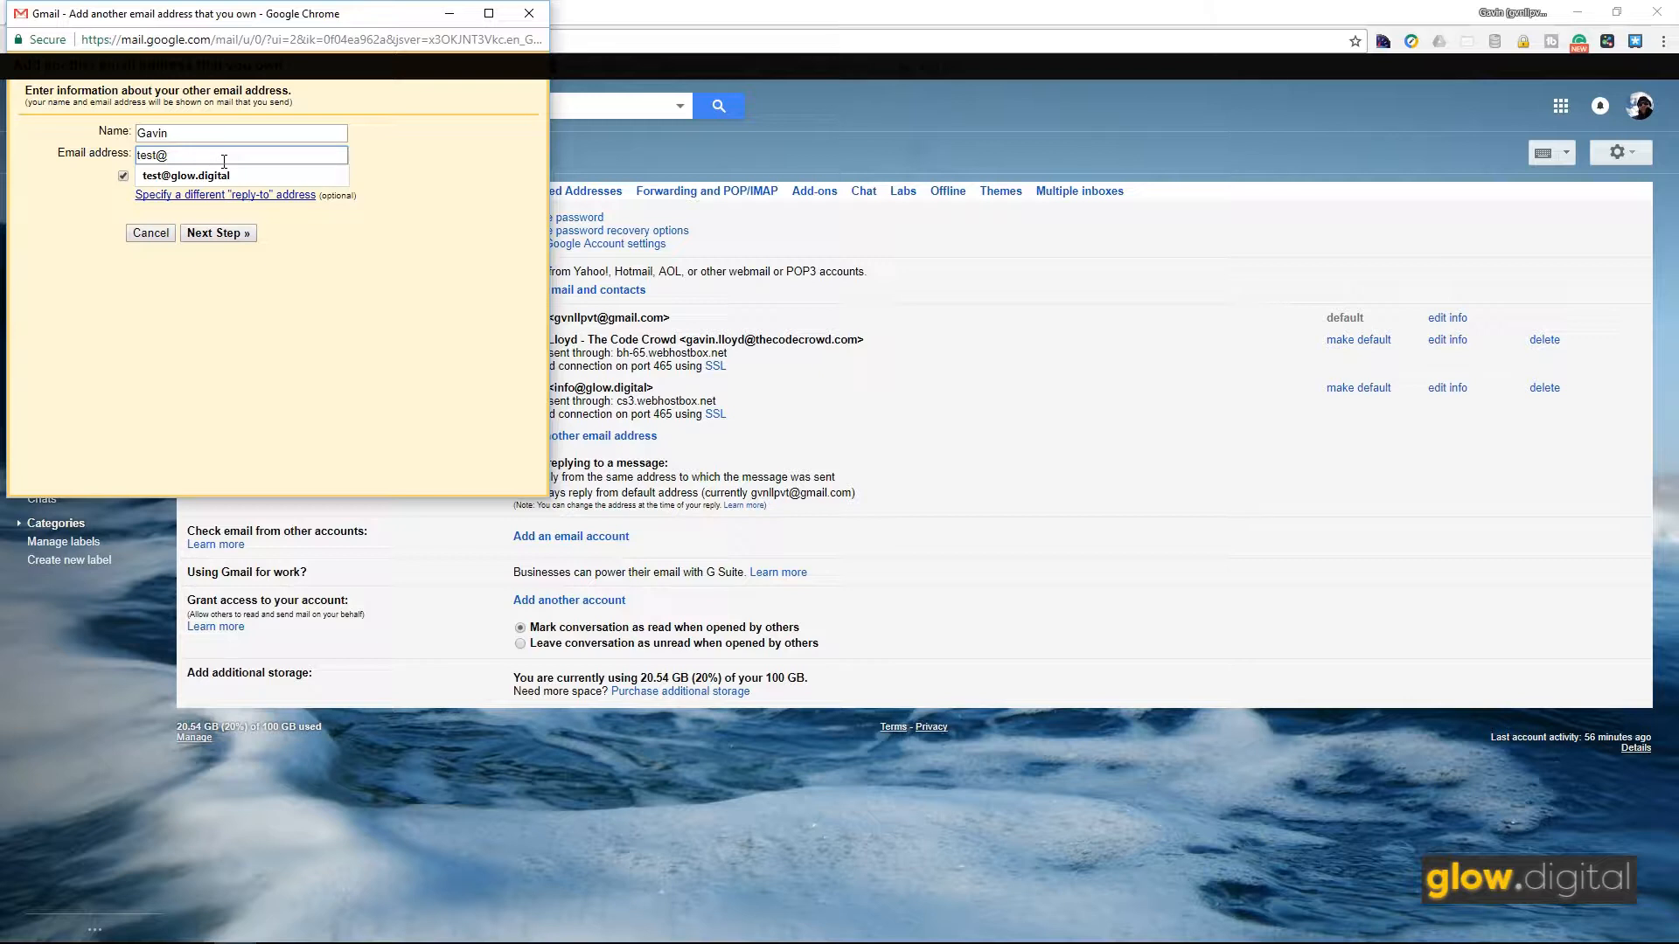
{"action": "left_click", "coordinate": [227, 176]}
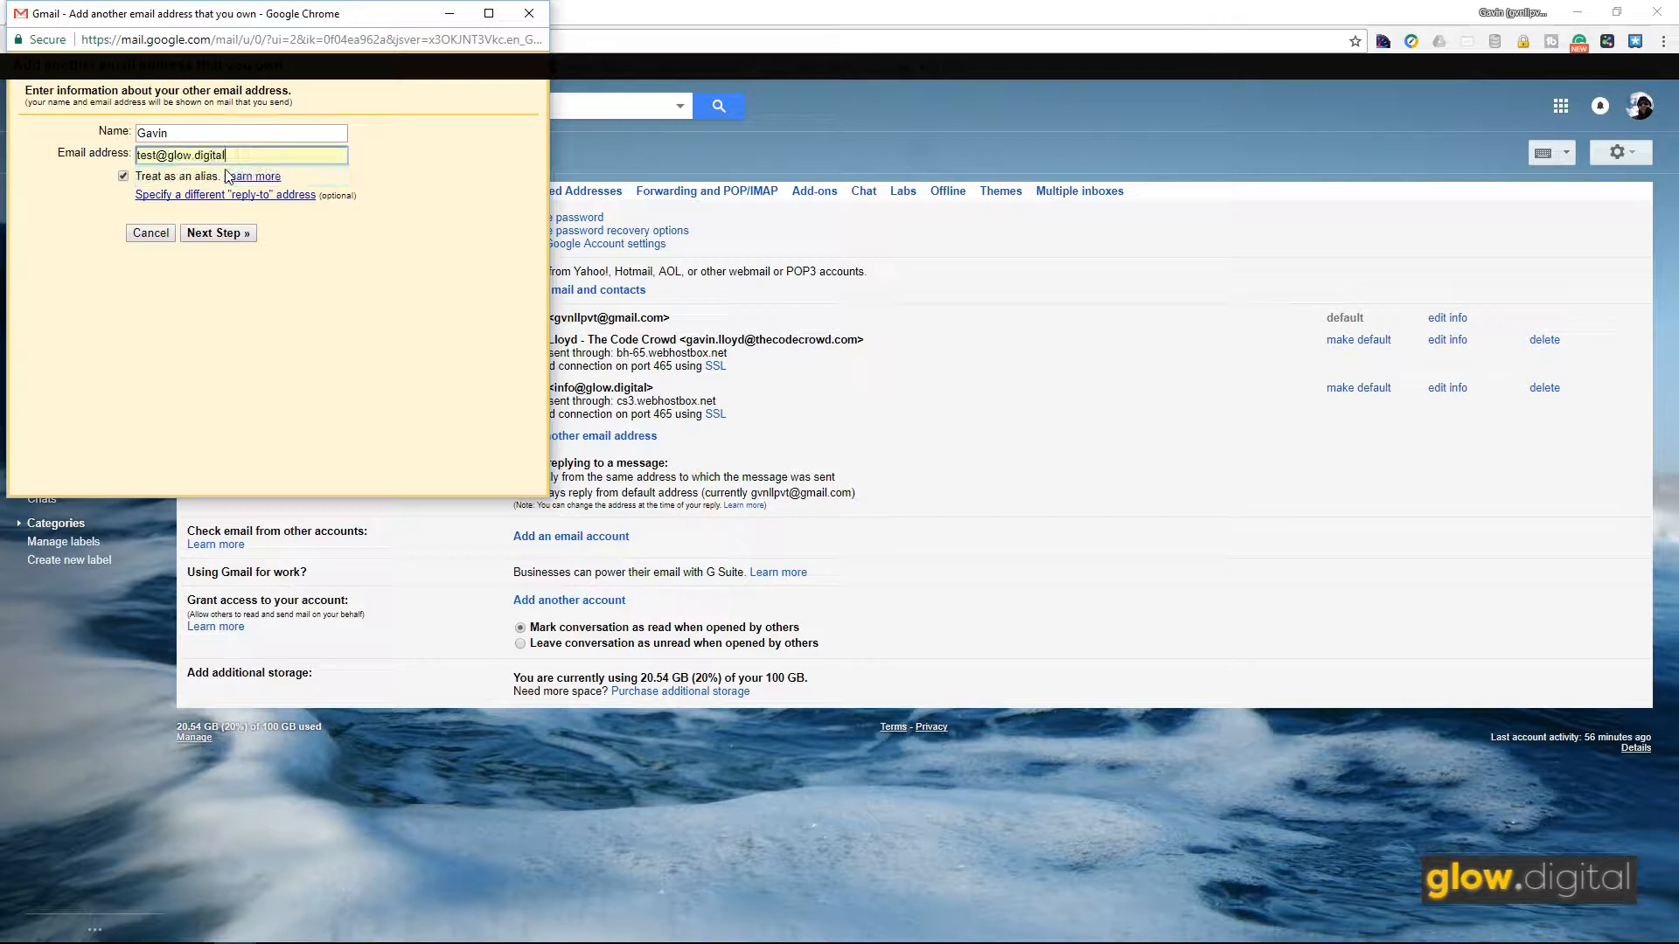
{"action": "left_click", "coordinate": [187, 131]}
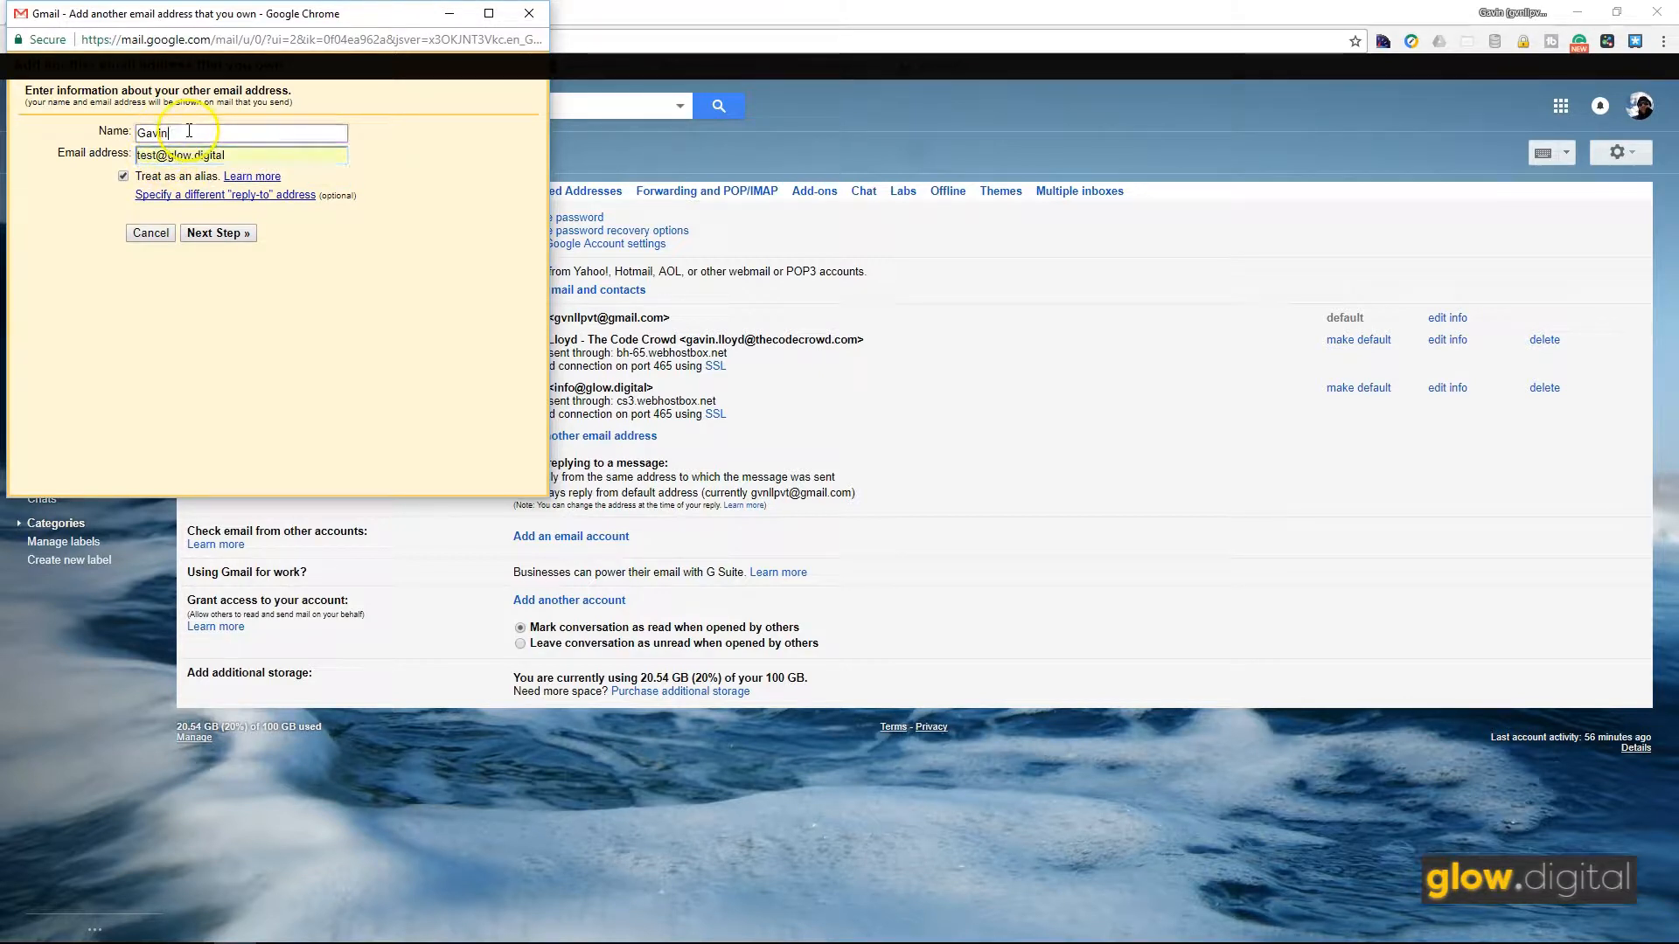
{"action": "left_click_drag", "start_coordinate": [189, 131], "coordinate": [117, 125]}
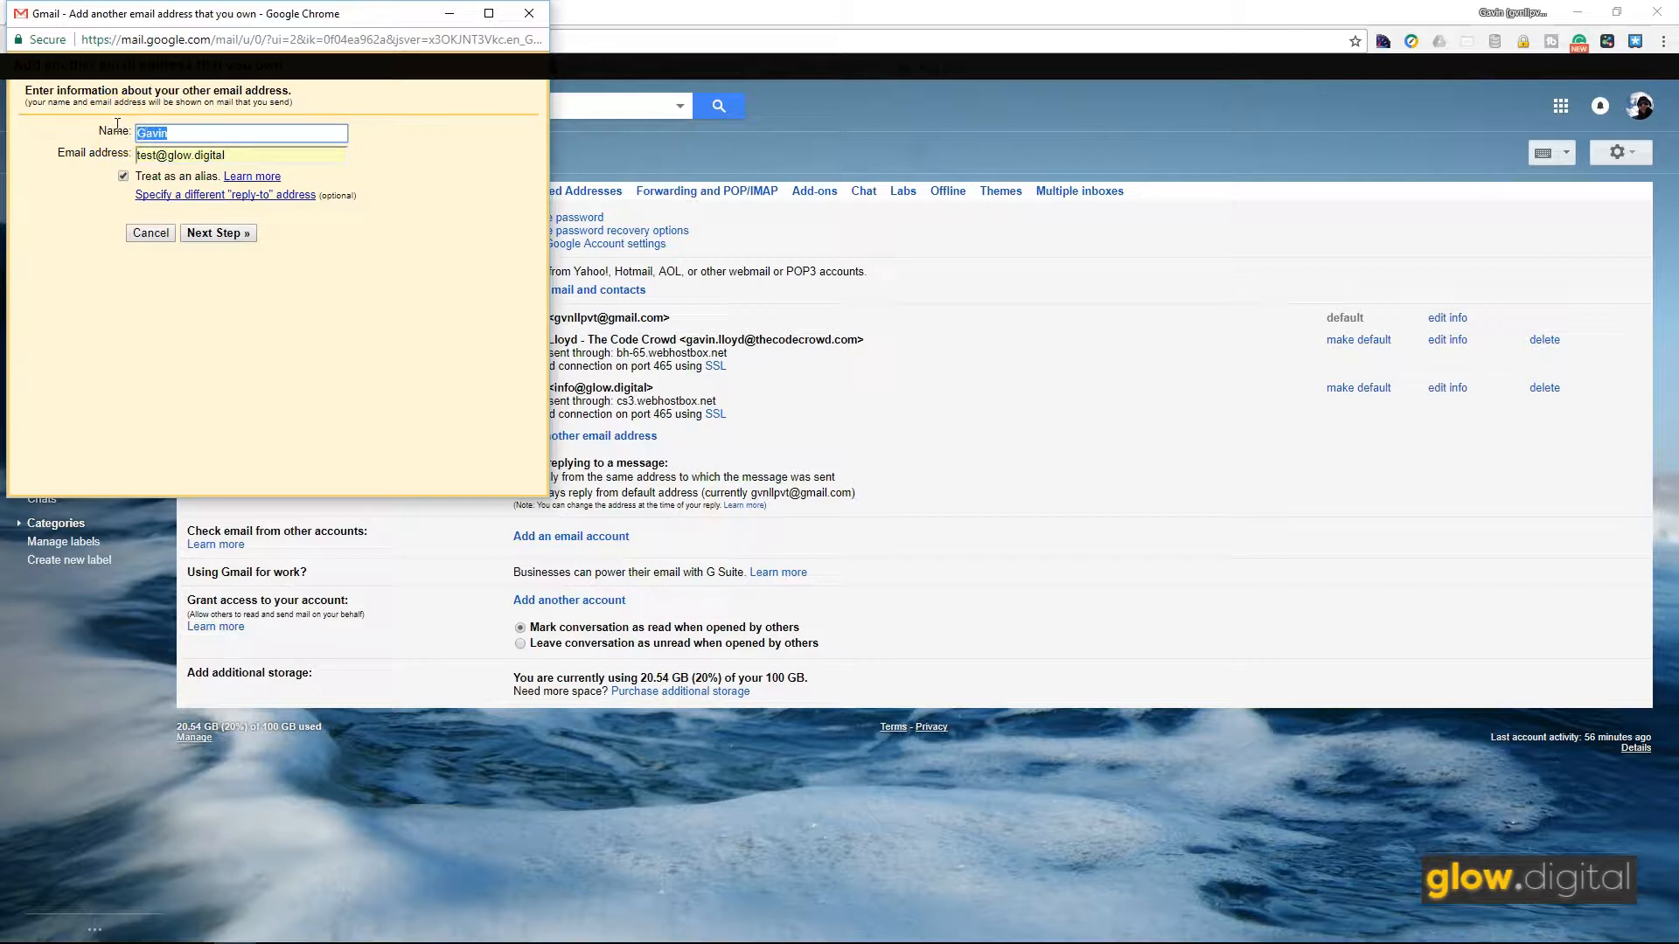
{"action": "type", "text": "Test Glow.Digital"}
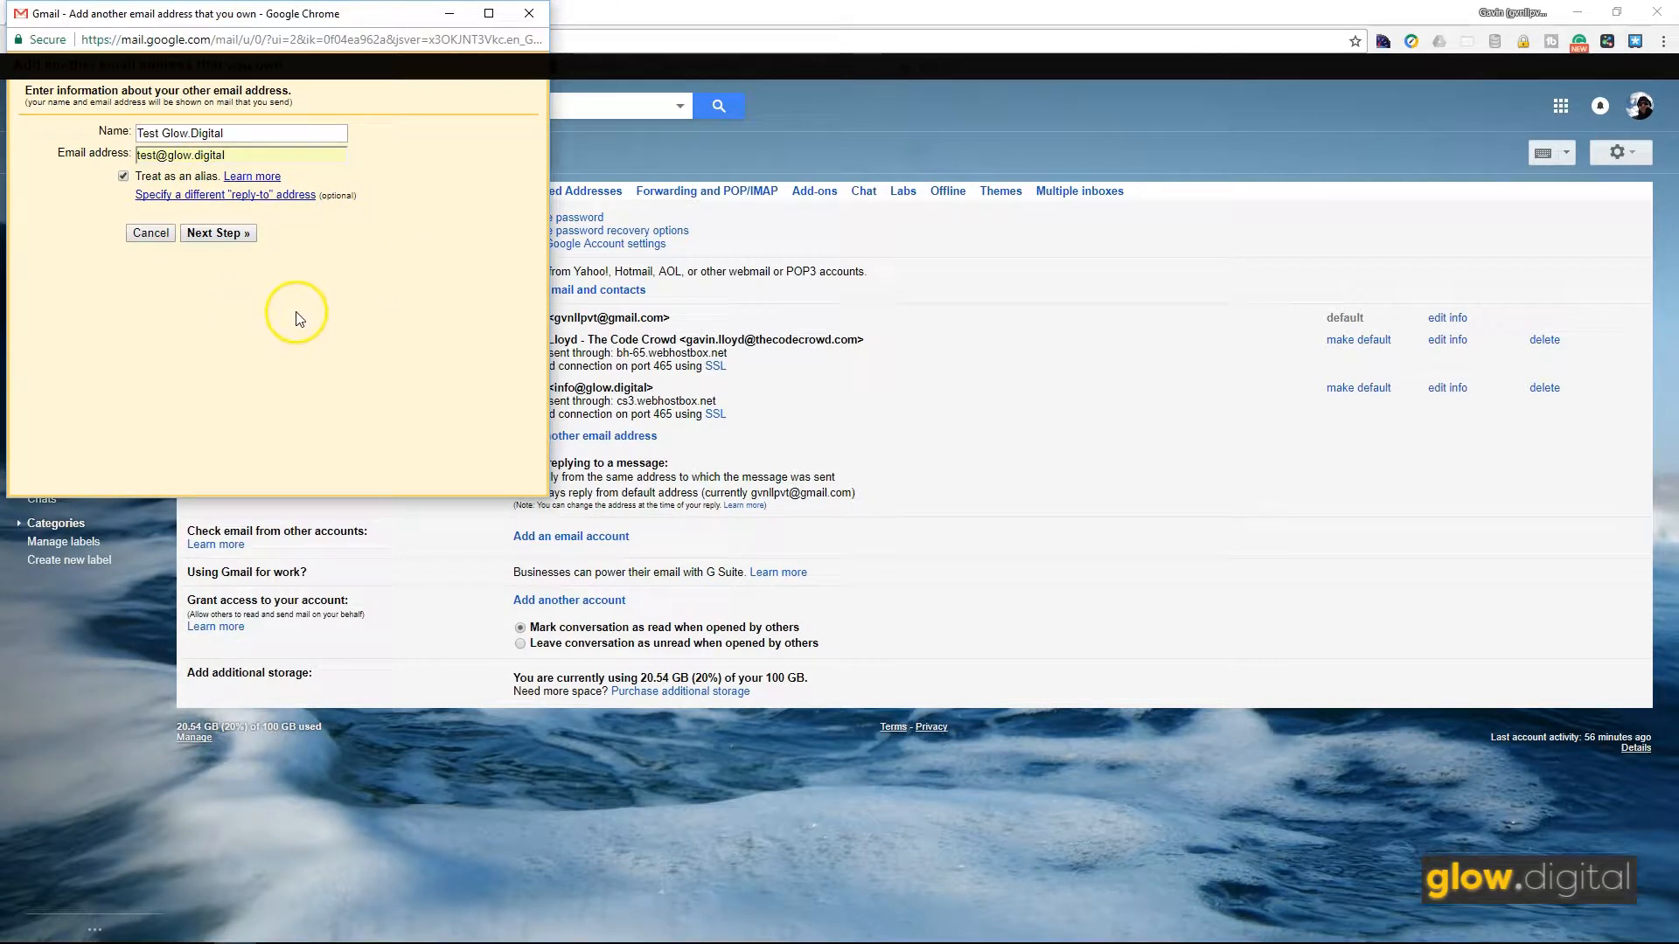
Step: Advance to the SMTP page, prefilled with mail.glow.digital on port 587 with TLS
{"action": "left_click", "coordinate": [215, 233]}
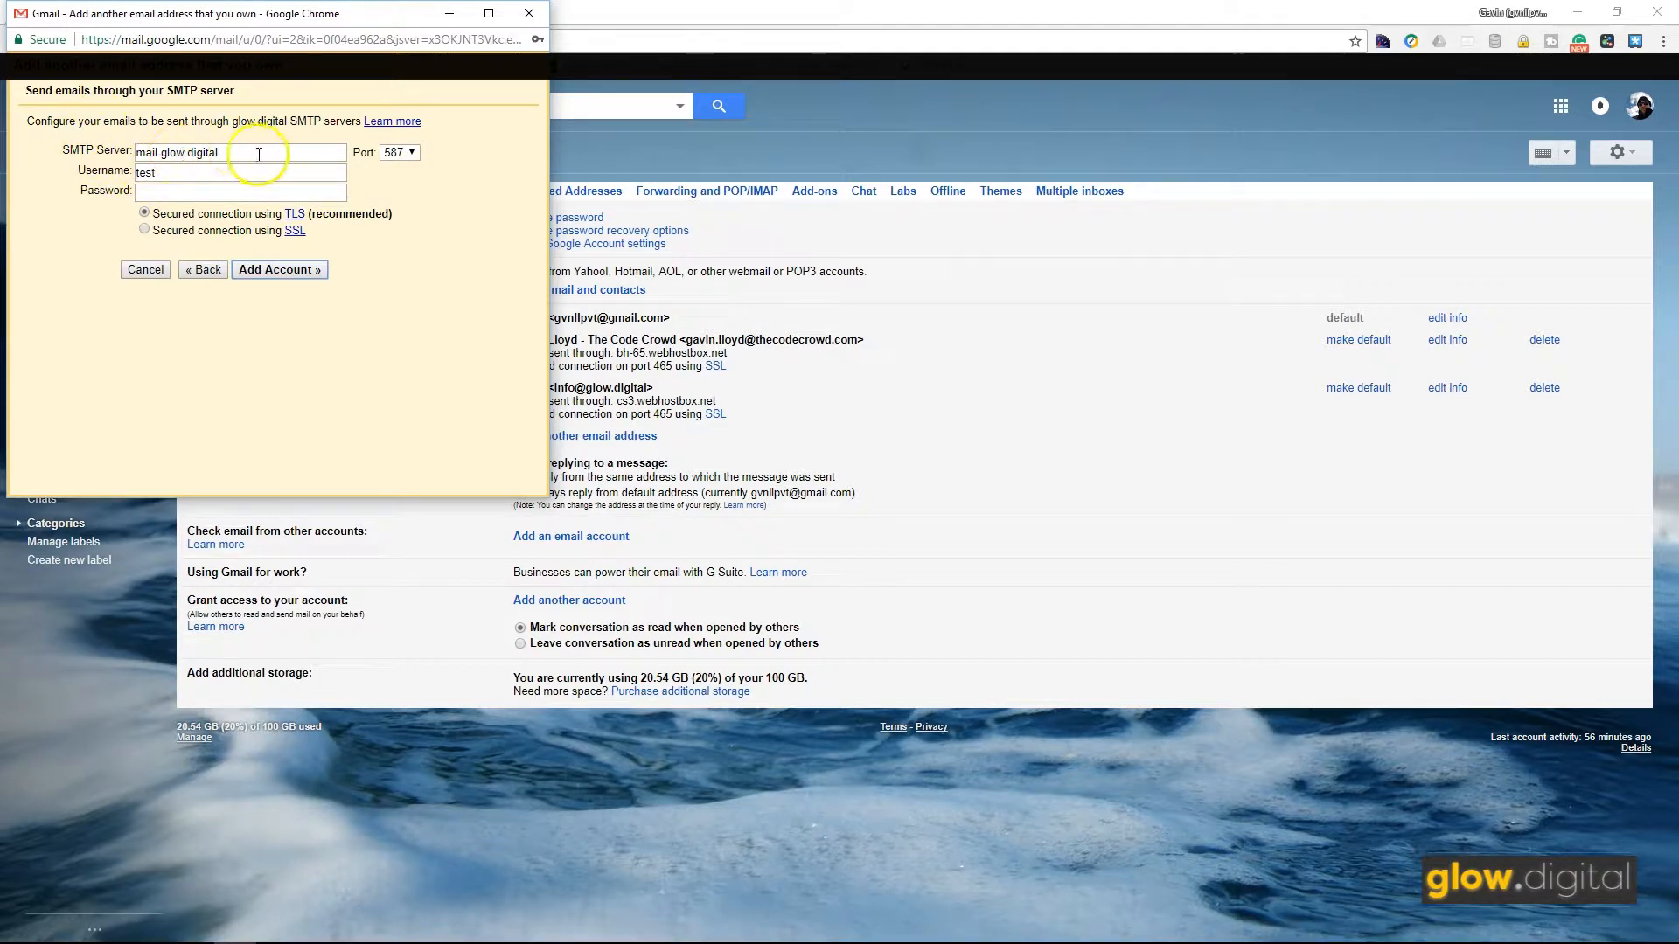
Step: Change the SMTP port to 465 for SSL and select the current username
{"action": "left_click", "coordinate": [413, 154]}
{"action": "left_click", "coordinate": [413, 182]}
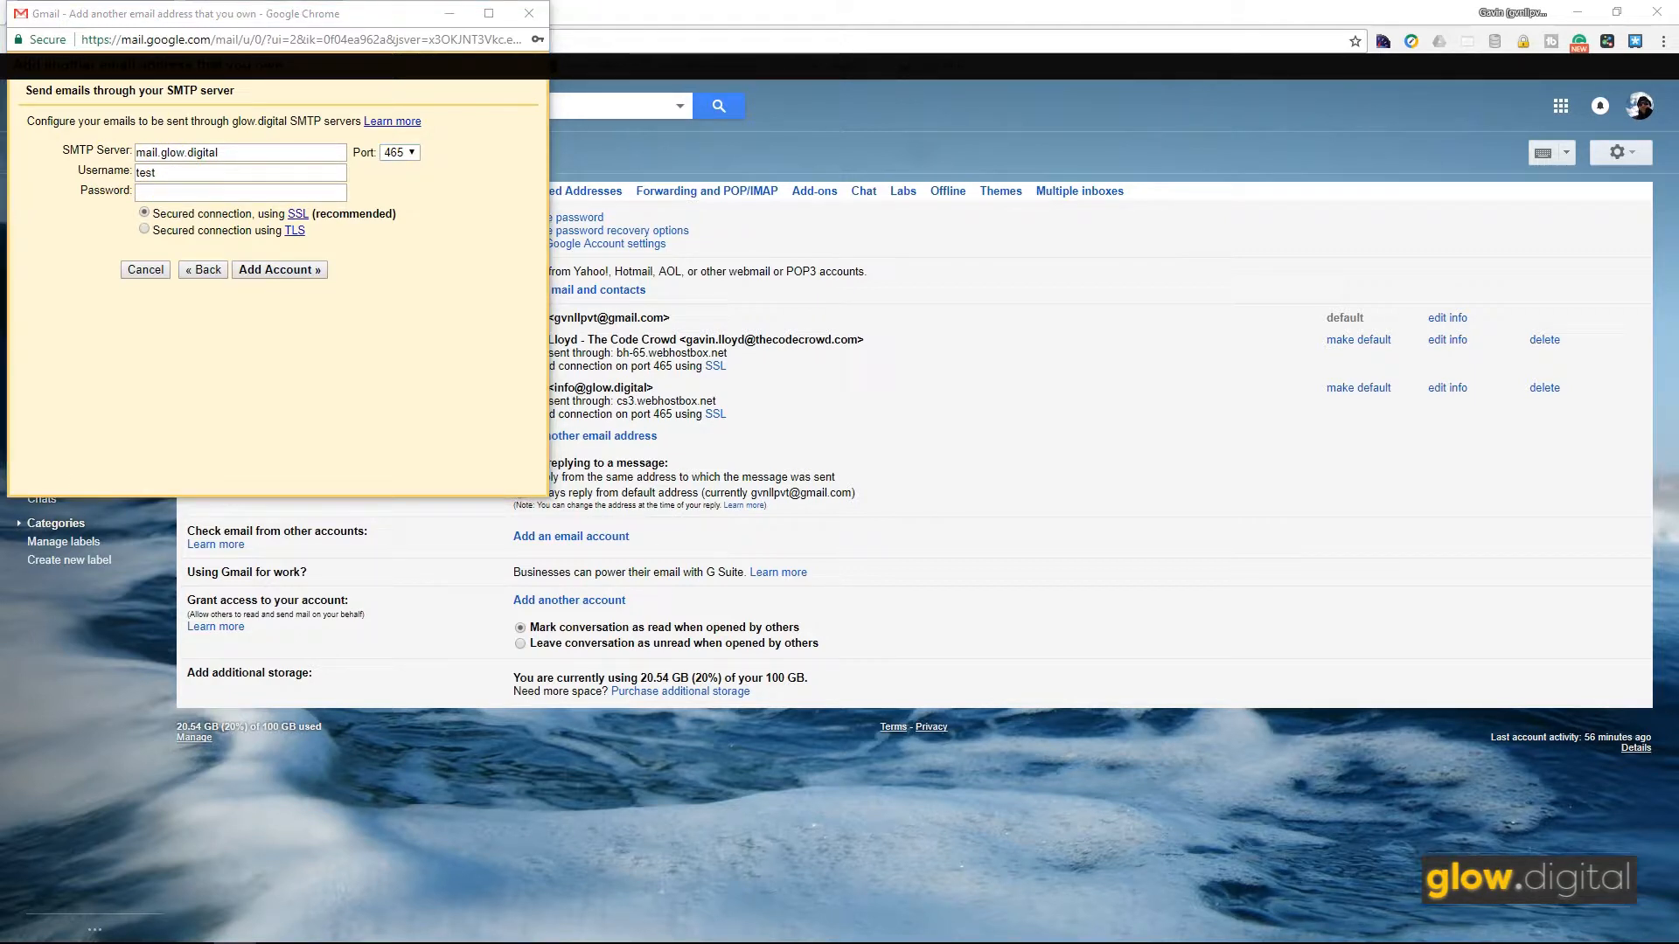
{"action": "double_click", "coordinate": [176, 174]}
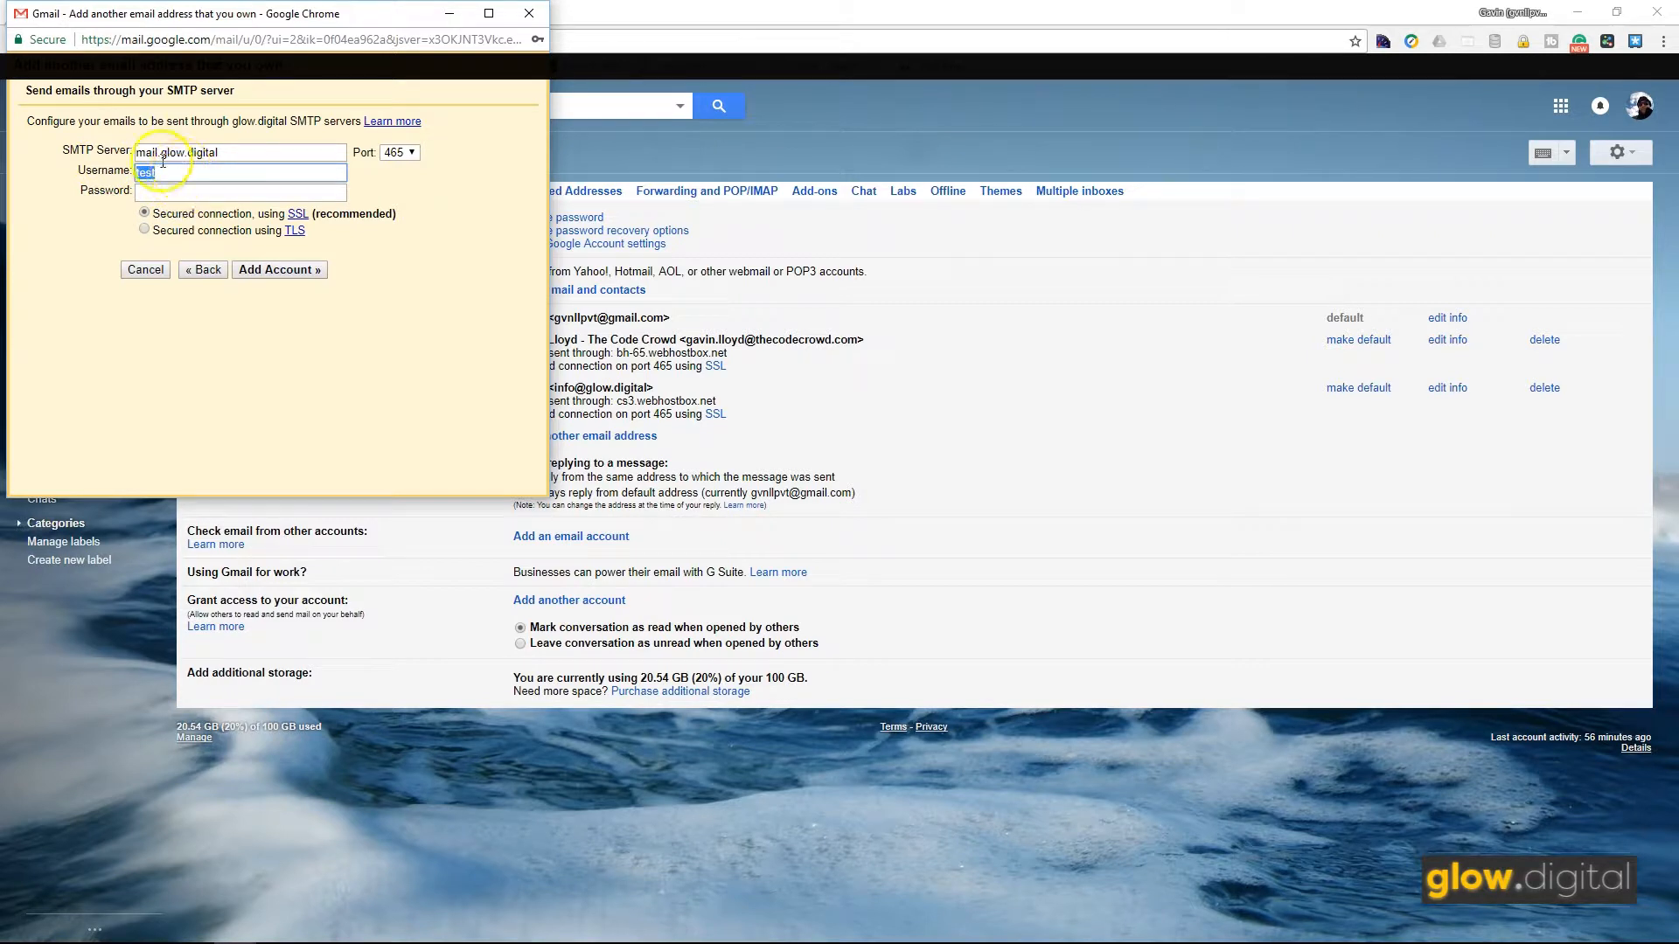
Step: Enter the full glow.digital address as SMTP username and fill in the saved password
{"action": "key", "text": "ctrl+v"}
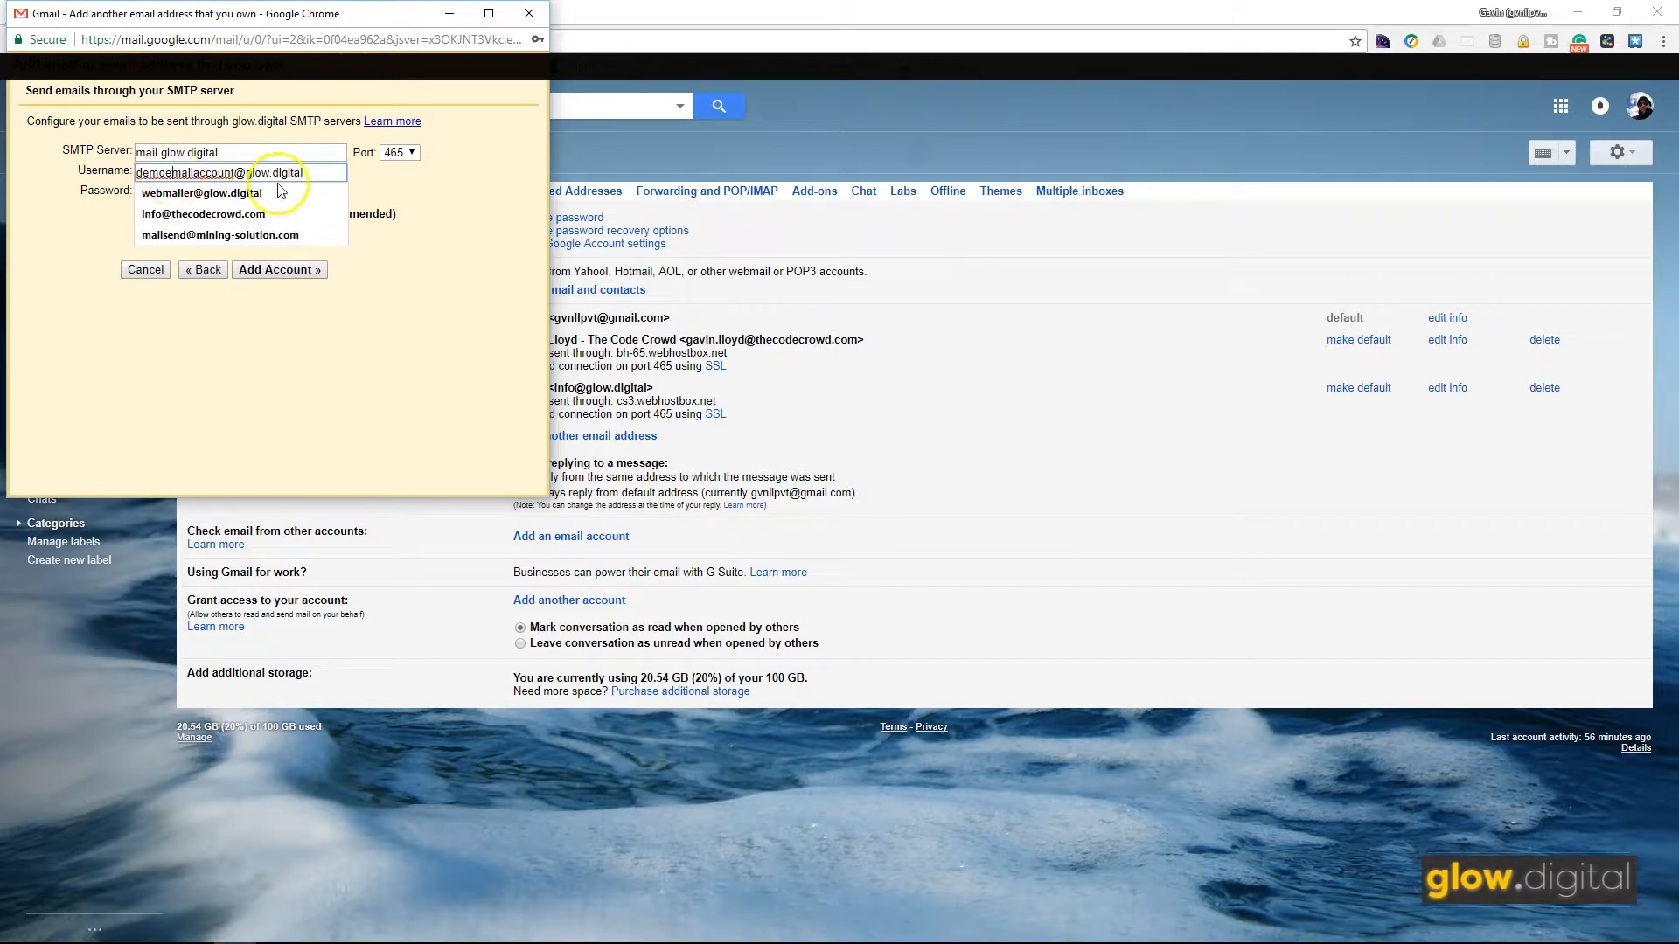
{"action": "left_click", "coordinate": [378, 186]}
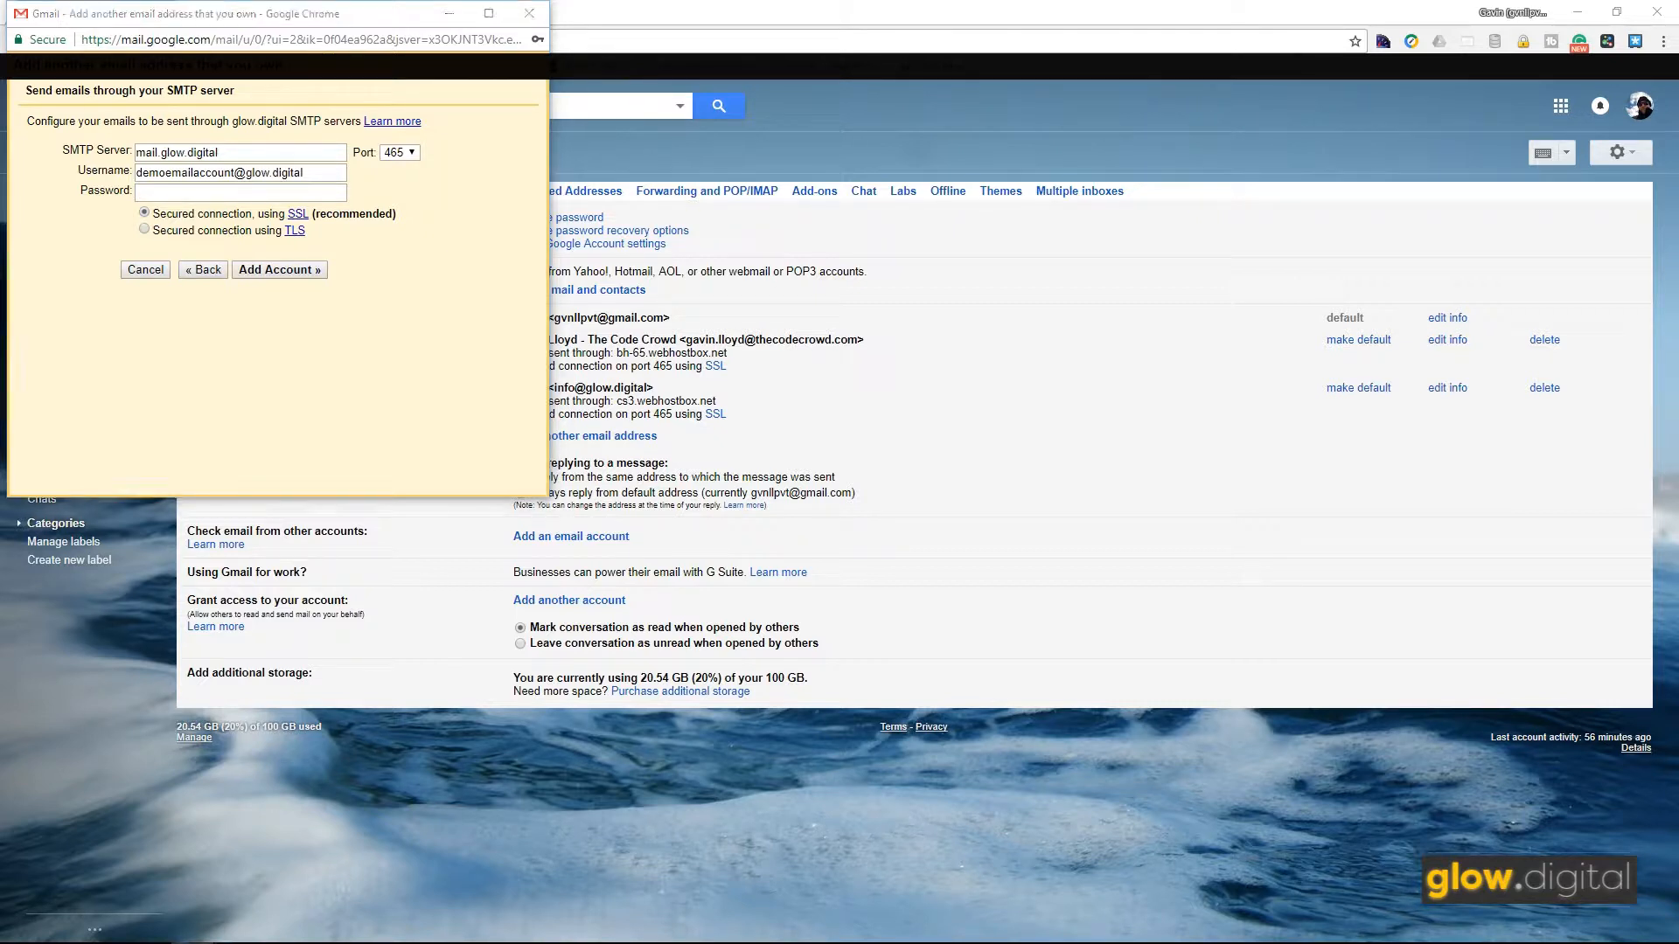
{"action": "left_click", "coordinate": [231, 190]}
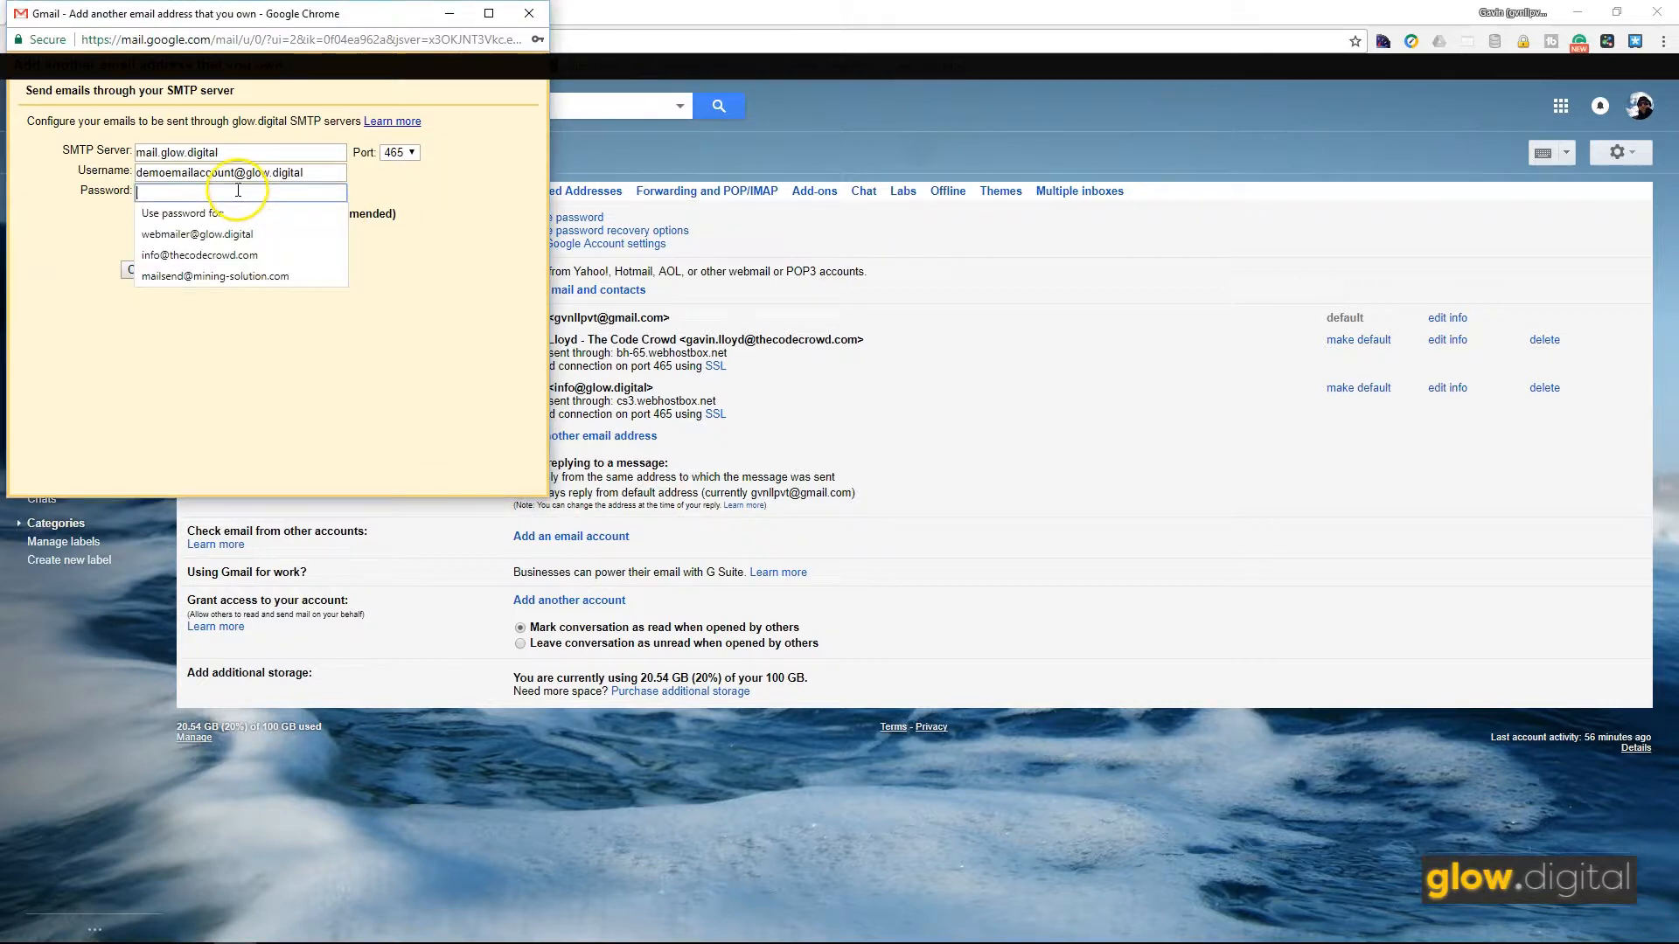
{"action": "key", "text": "ctrl+v"}
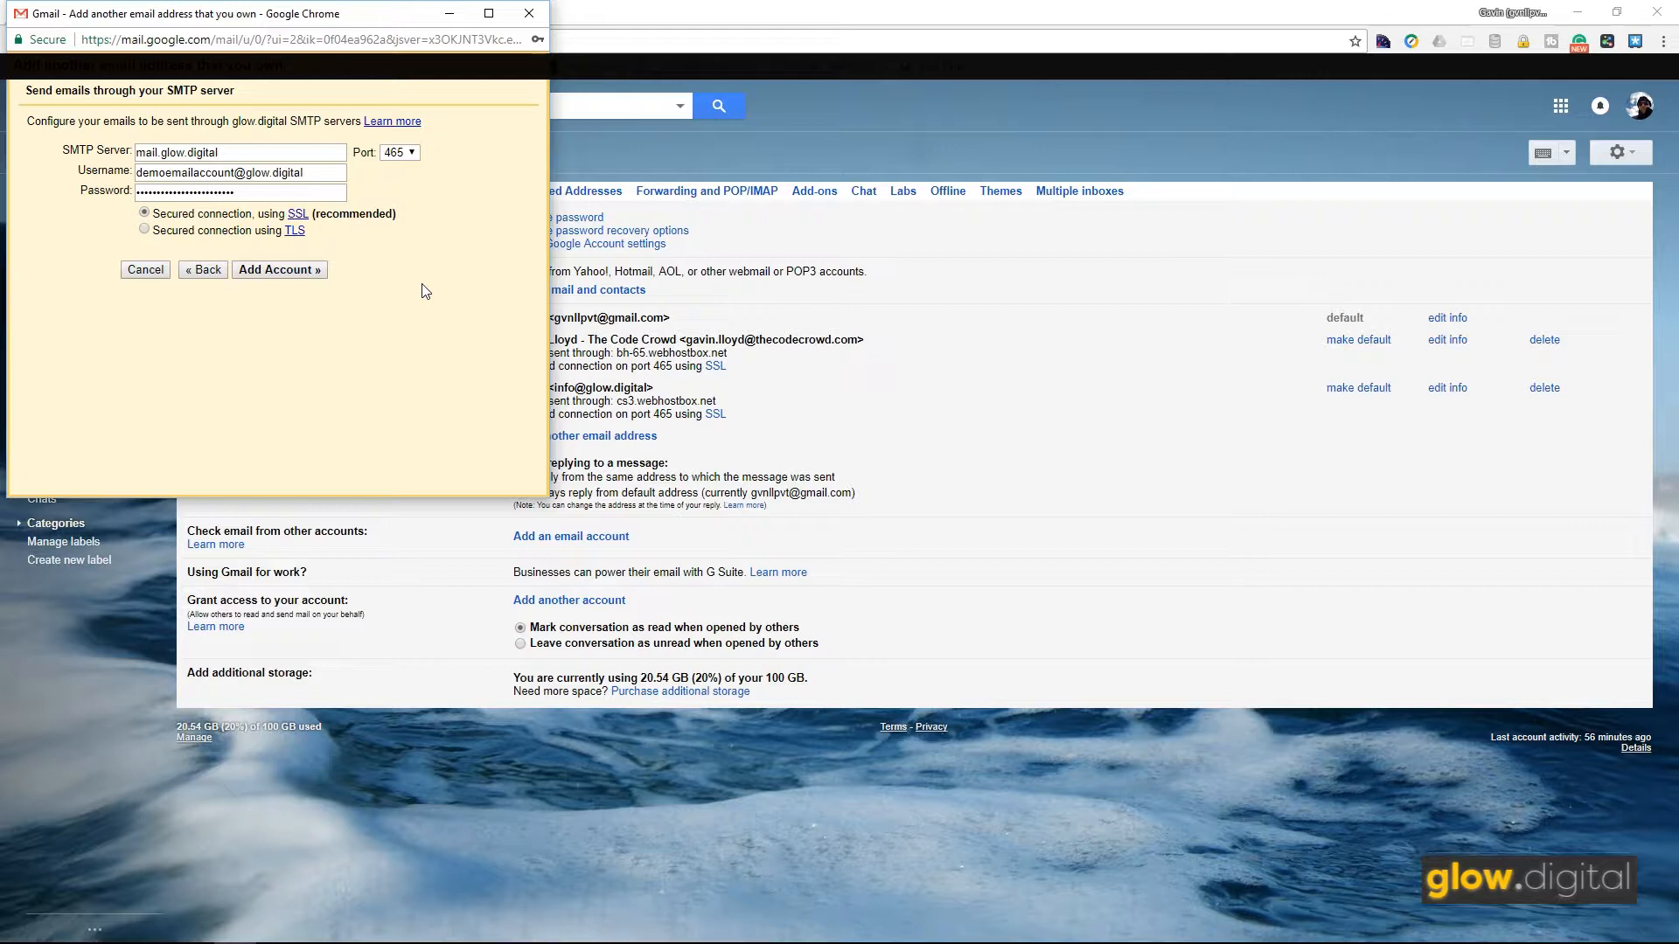
{"action": "left_click", "coordinate": [407, 274]}
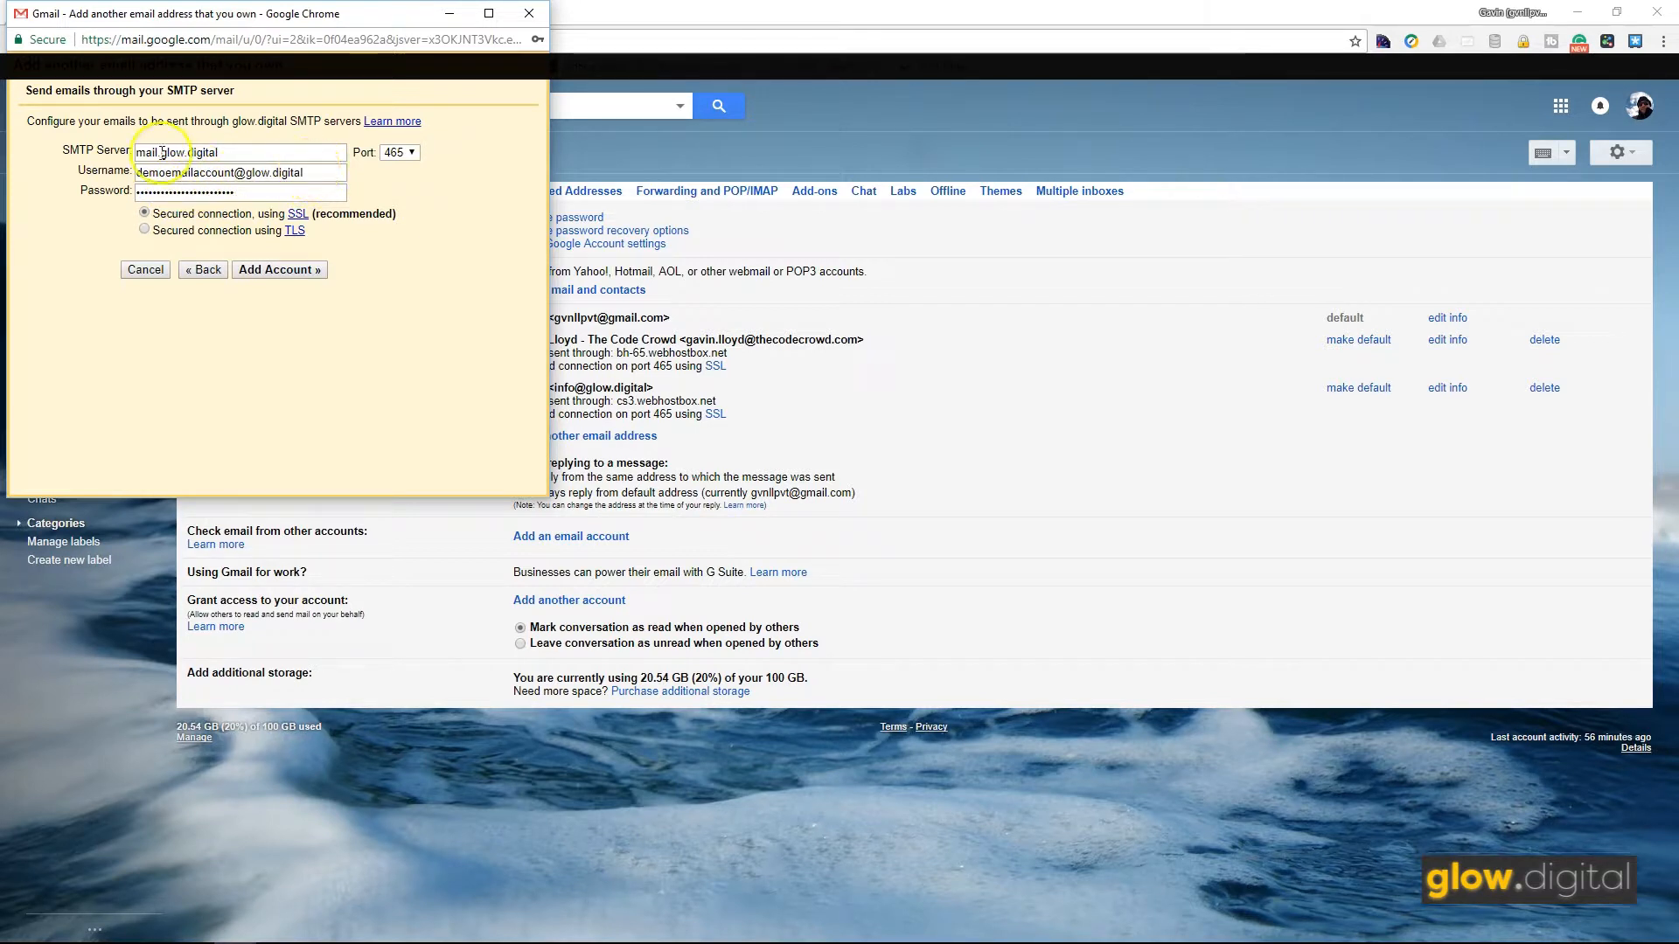
Step: Add the SMTP account and switch to the main Gmail window for the confirmation email
{"action": "left_click", "coordinate": [291, 277]}
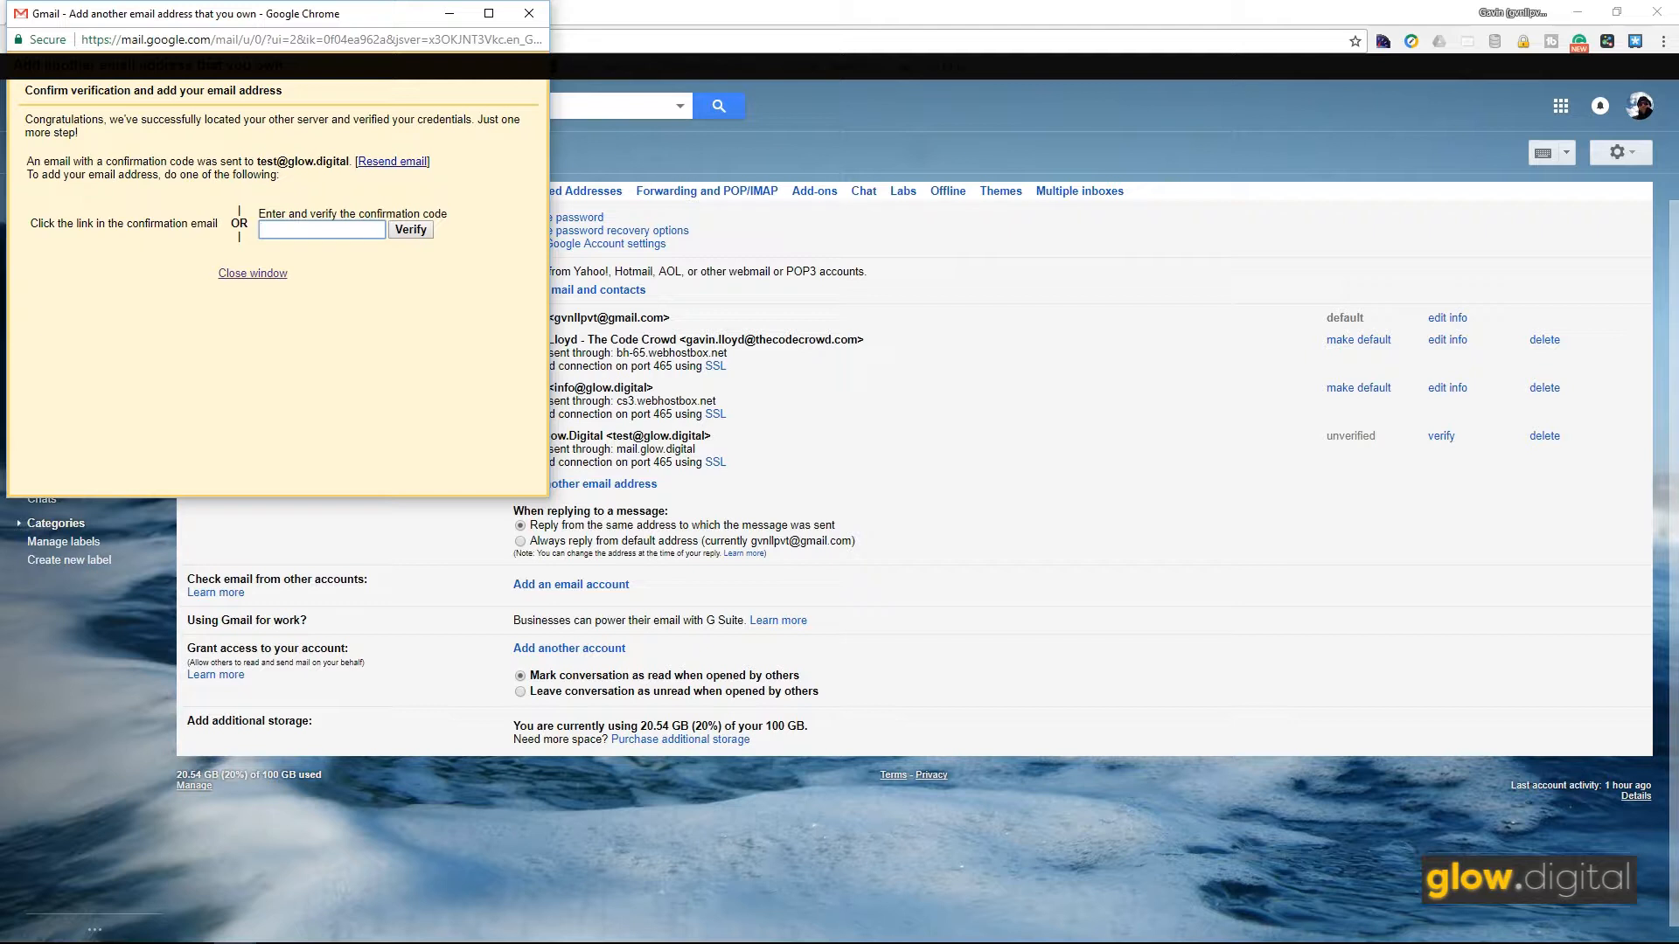
{"action": "key", "text": "alt+Tab"}
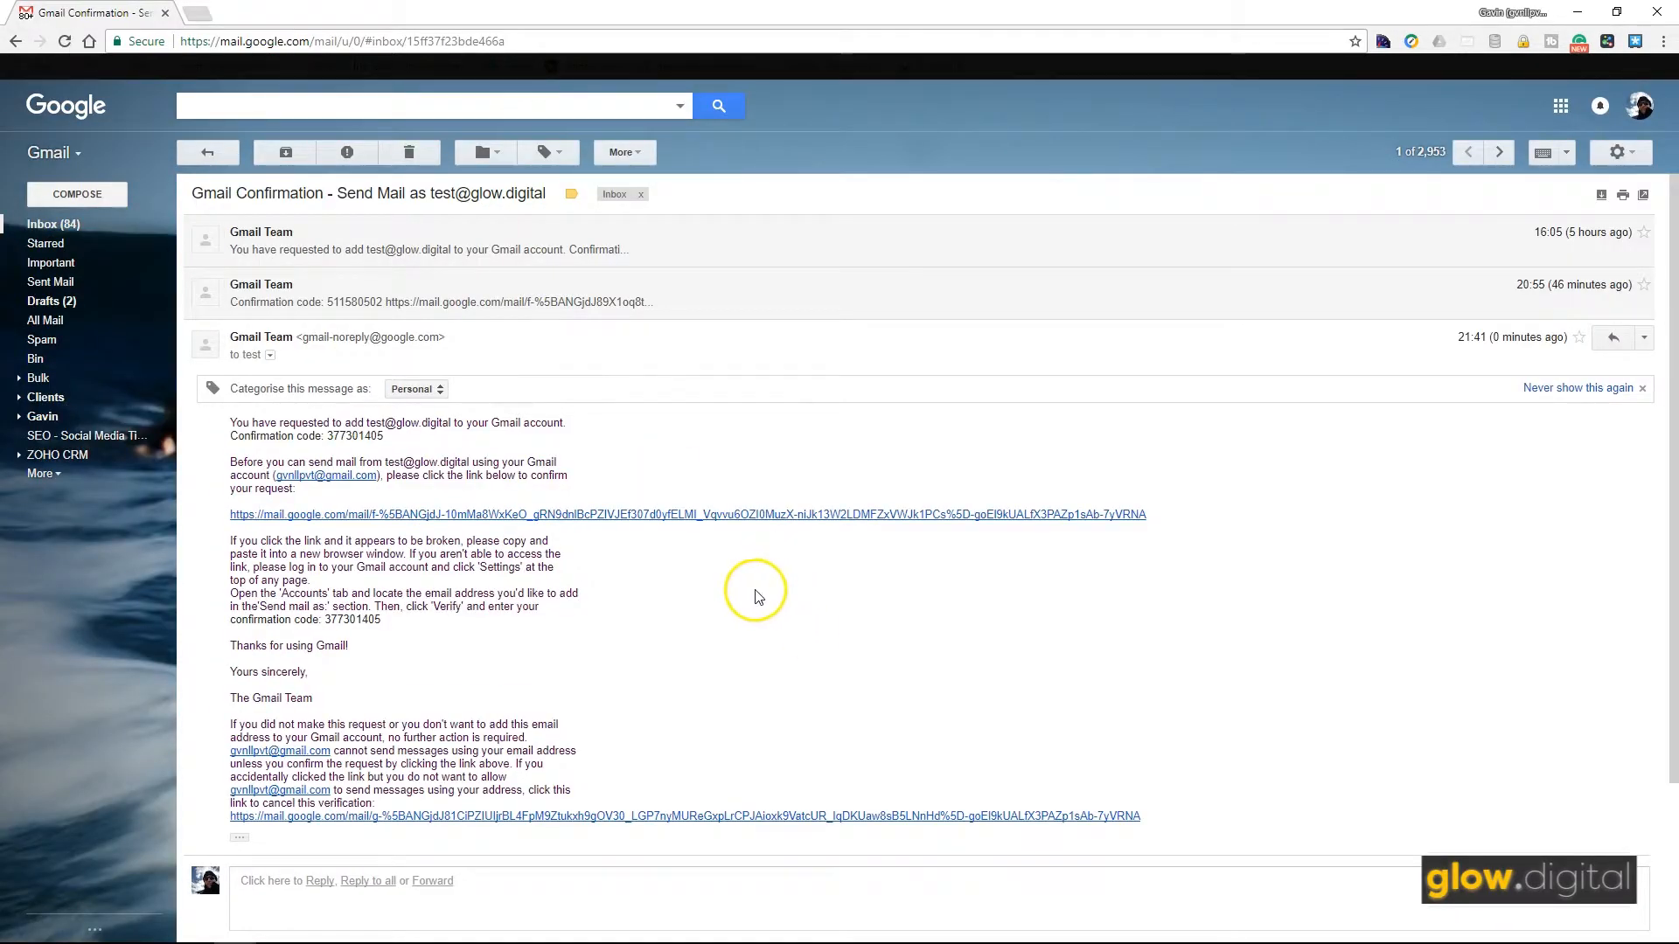
Step: Copy the confirmation code from the email, paste it into the popup, and verify
{"action": "double_click", "coordinate": [354, 435]}
{"action": "right_click", "coordinate": [358, 439]}
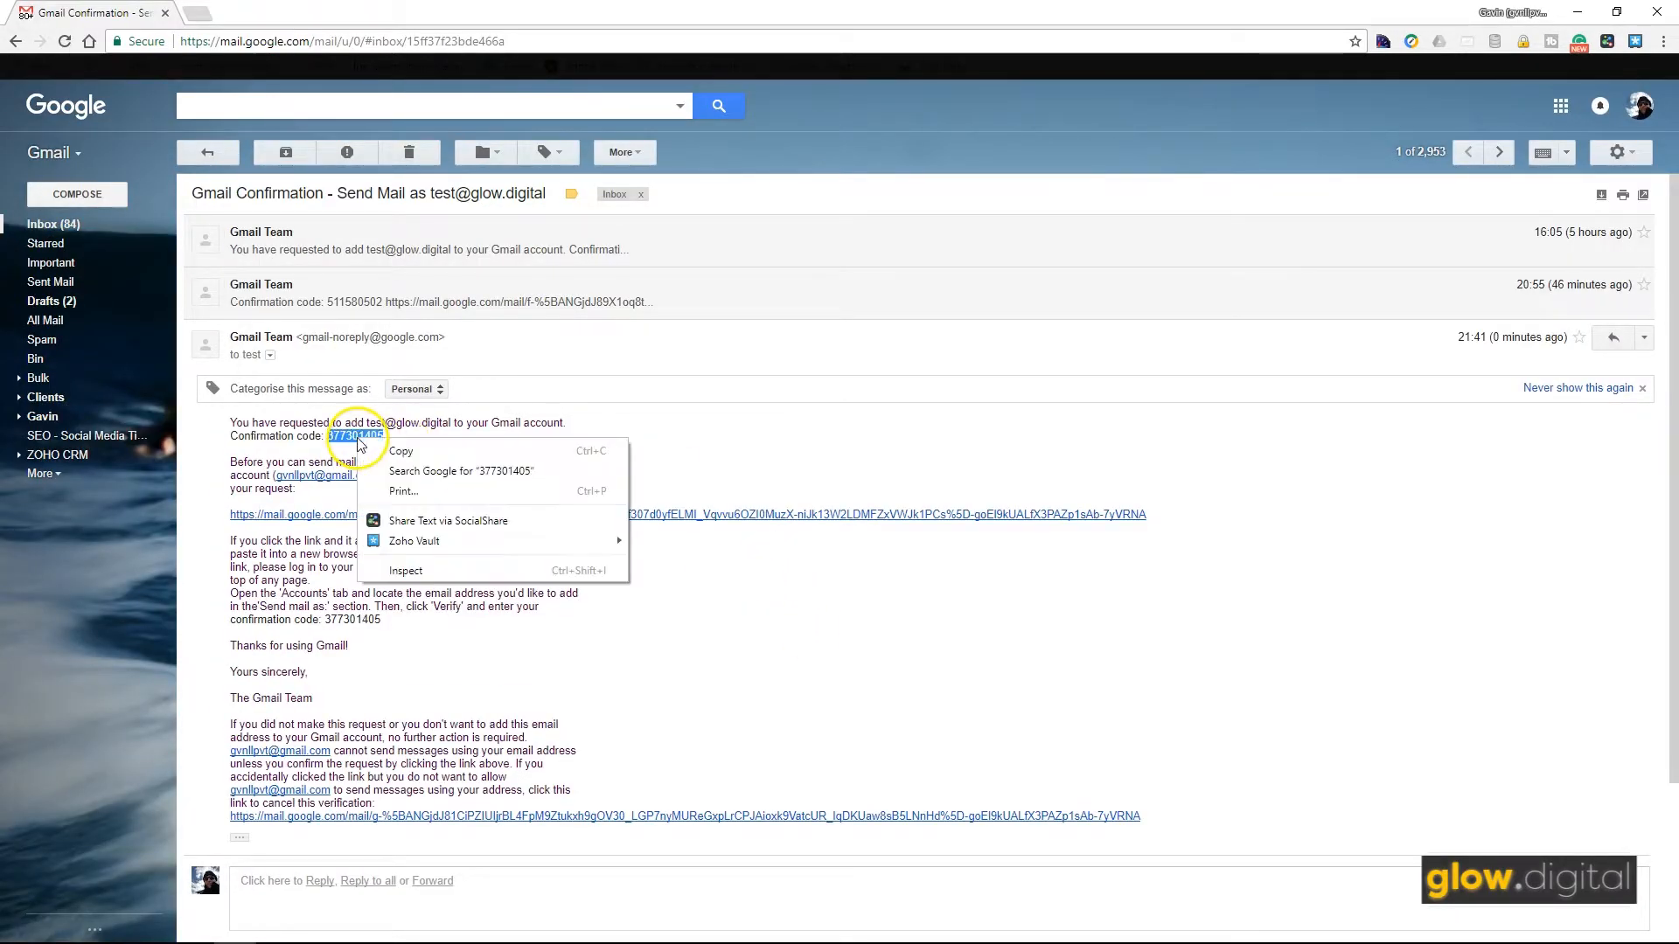
{"action": "left_click", "coordinate": [403, 451]}
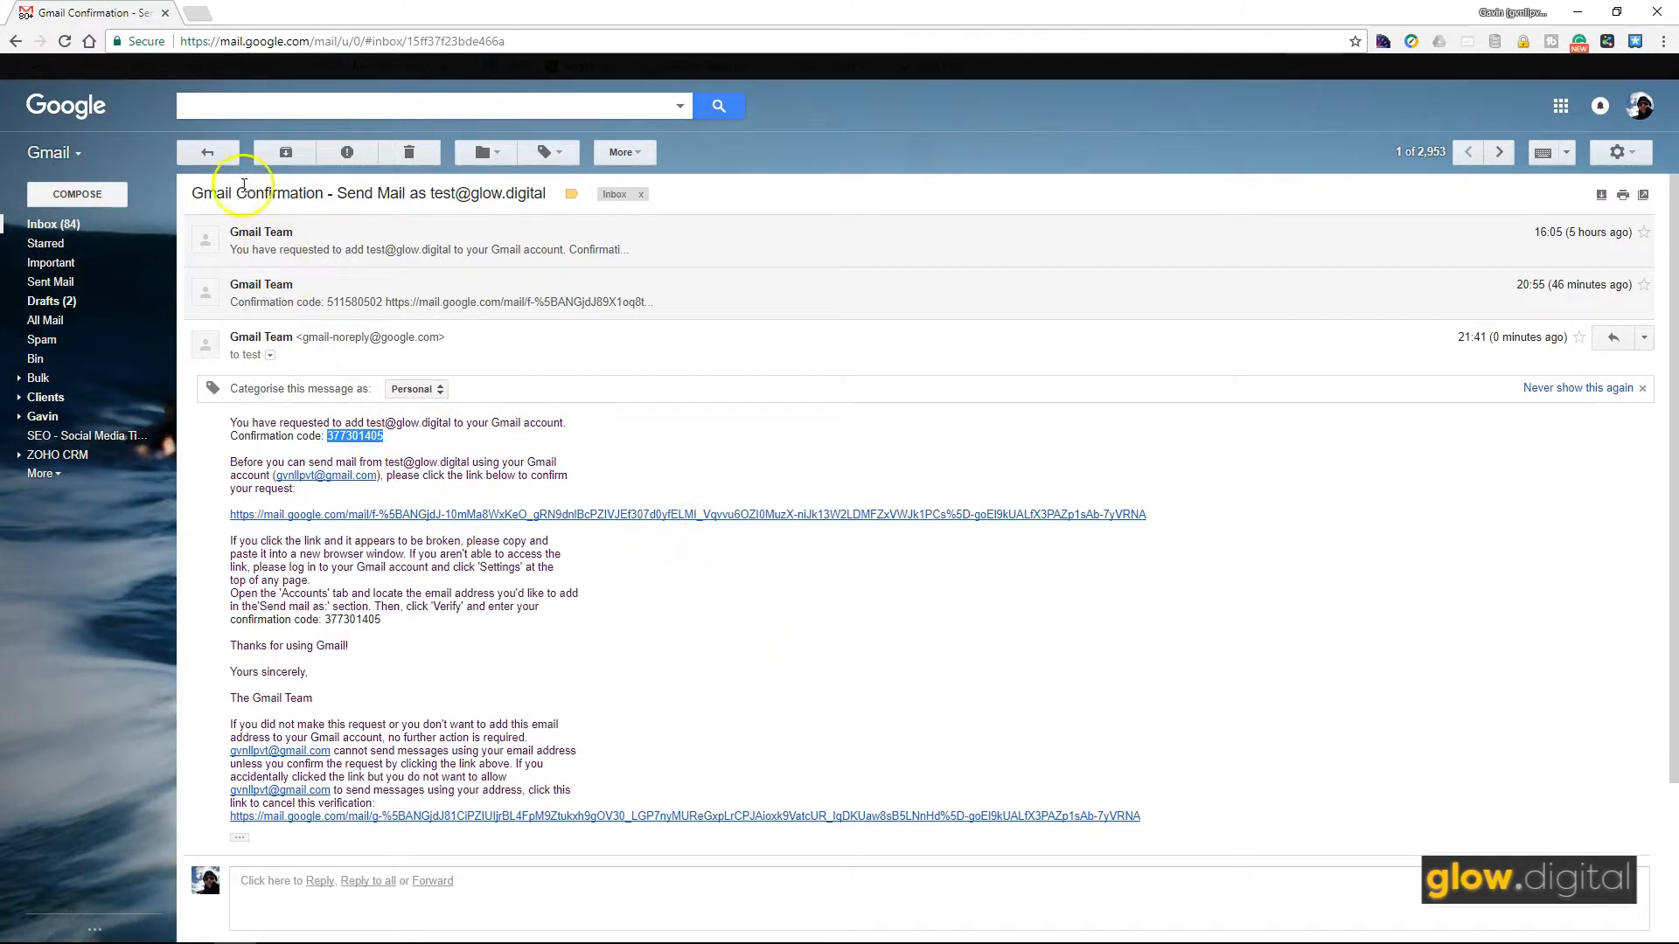
{"action": "left_click", "coordinate": [165, 15]}
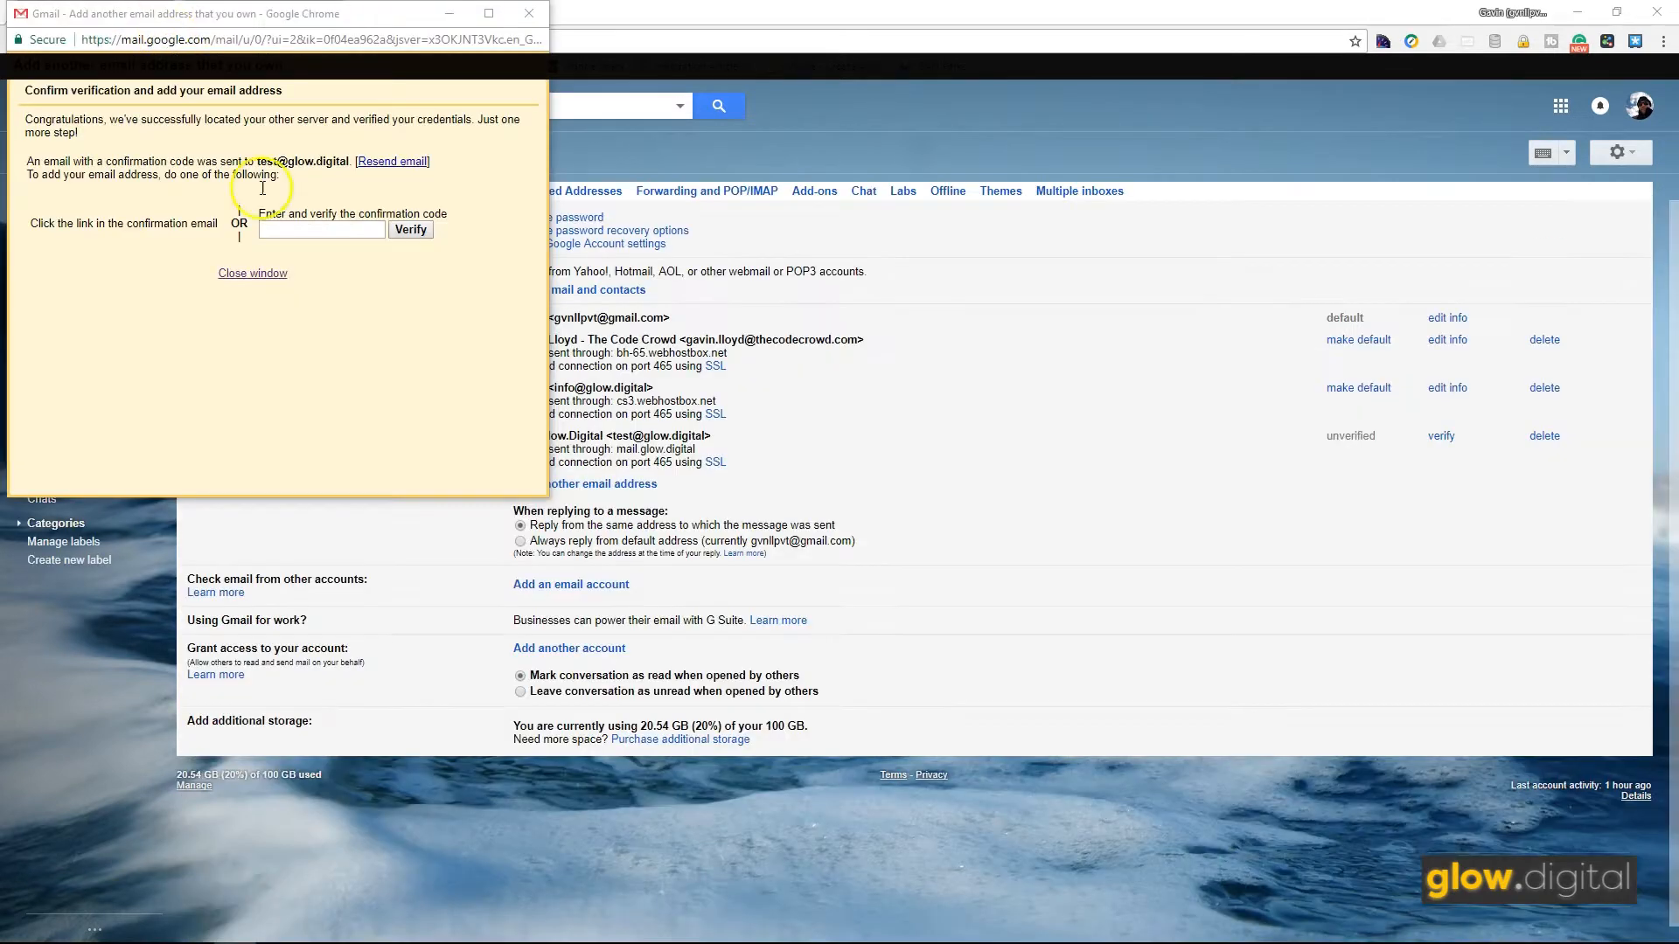
{"action": "left_click", "coordinate": [320, 230]}
{"action": "right_click", "coordinate": [322, 230]}
{"action": "left_click", "coordinate": [373, 338]}
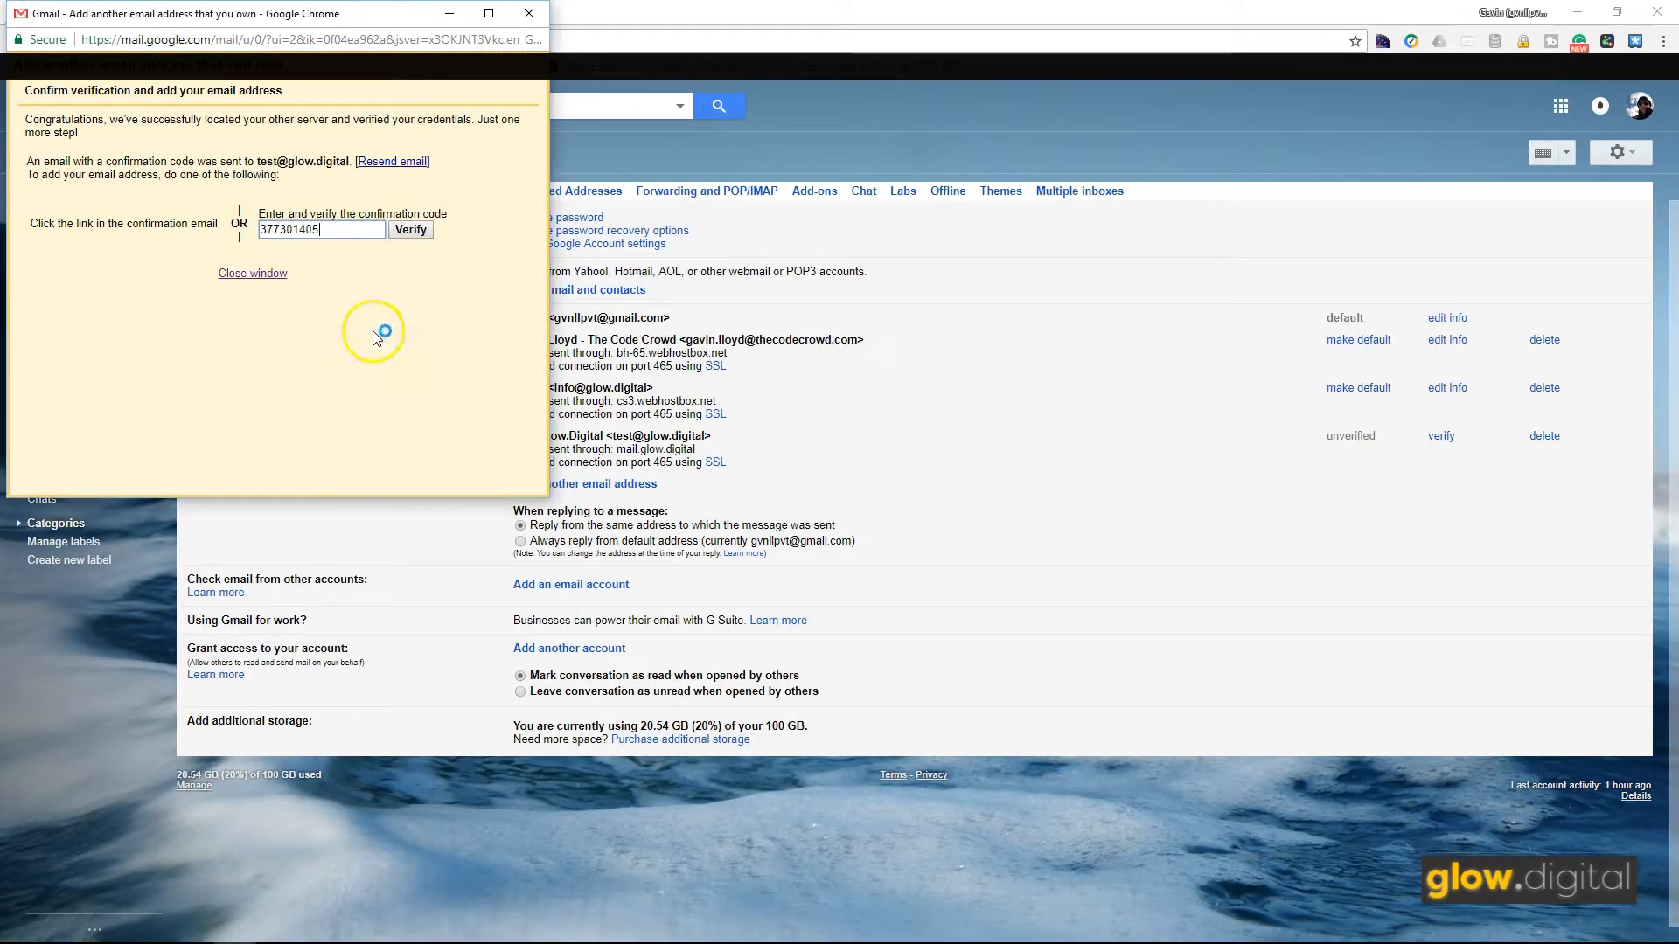
{"action": "left_click", "coordinate": [410, 230]}
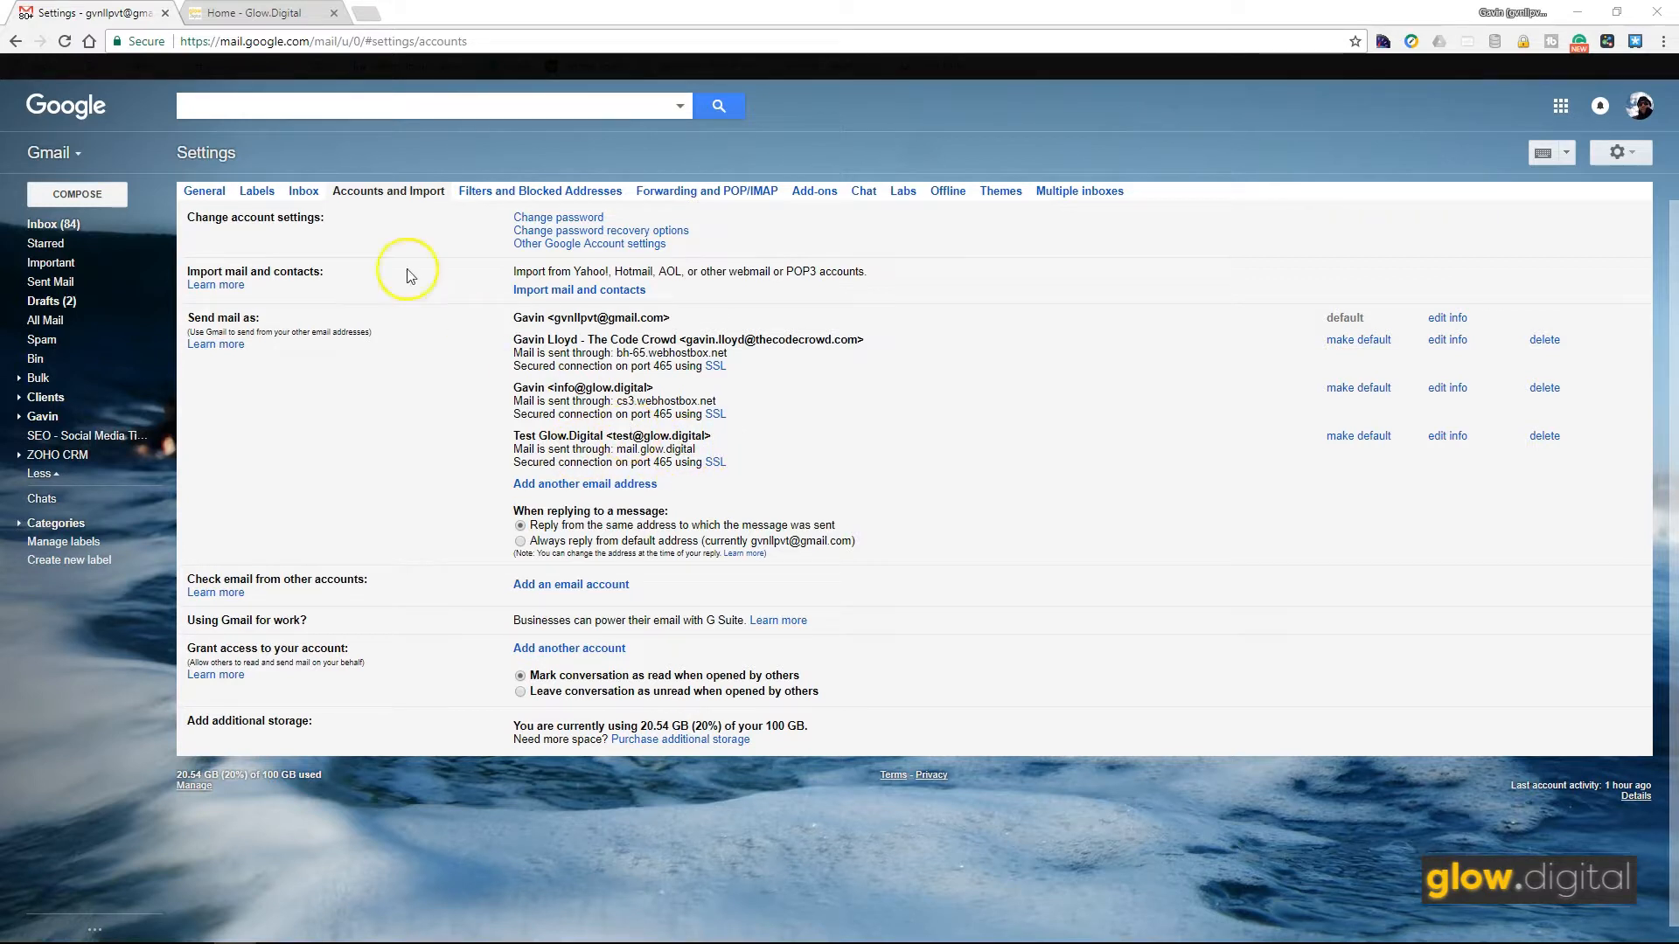
Step: Open General settings and reload Gmail so the new address appears for signatures
{"action": "left_click", "coordinate": [204, 191]}
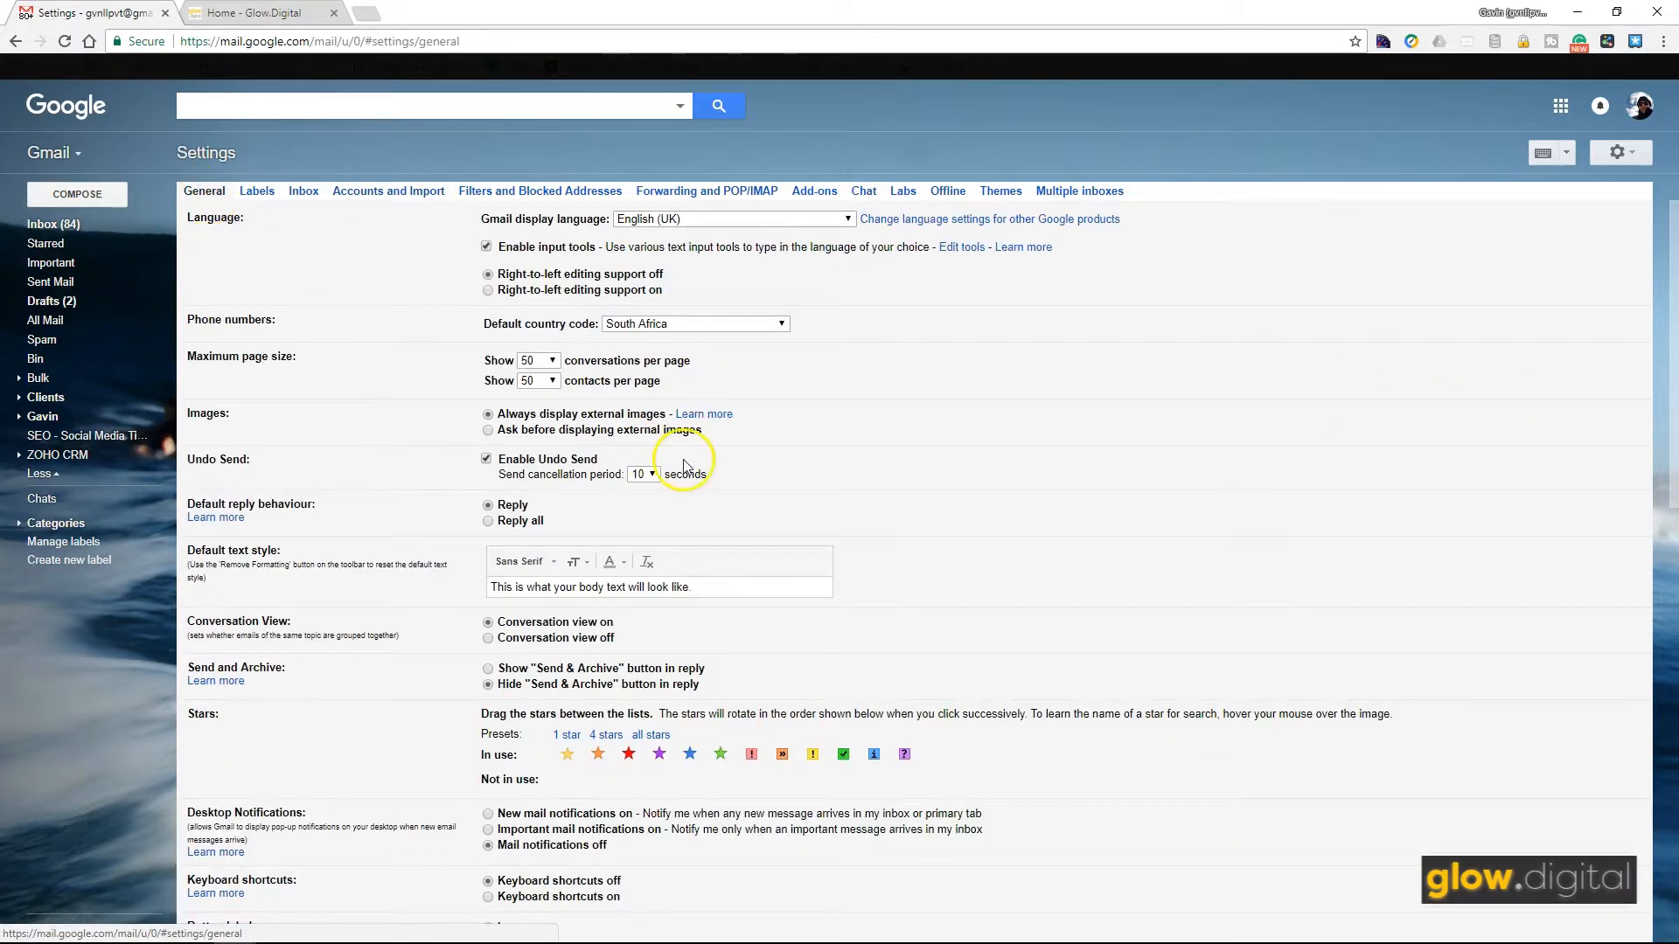
{"action": "scroll", "coordinate": [376, 515], "scroll_direction": "down", "scroll_amount": 2}
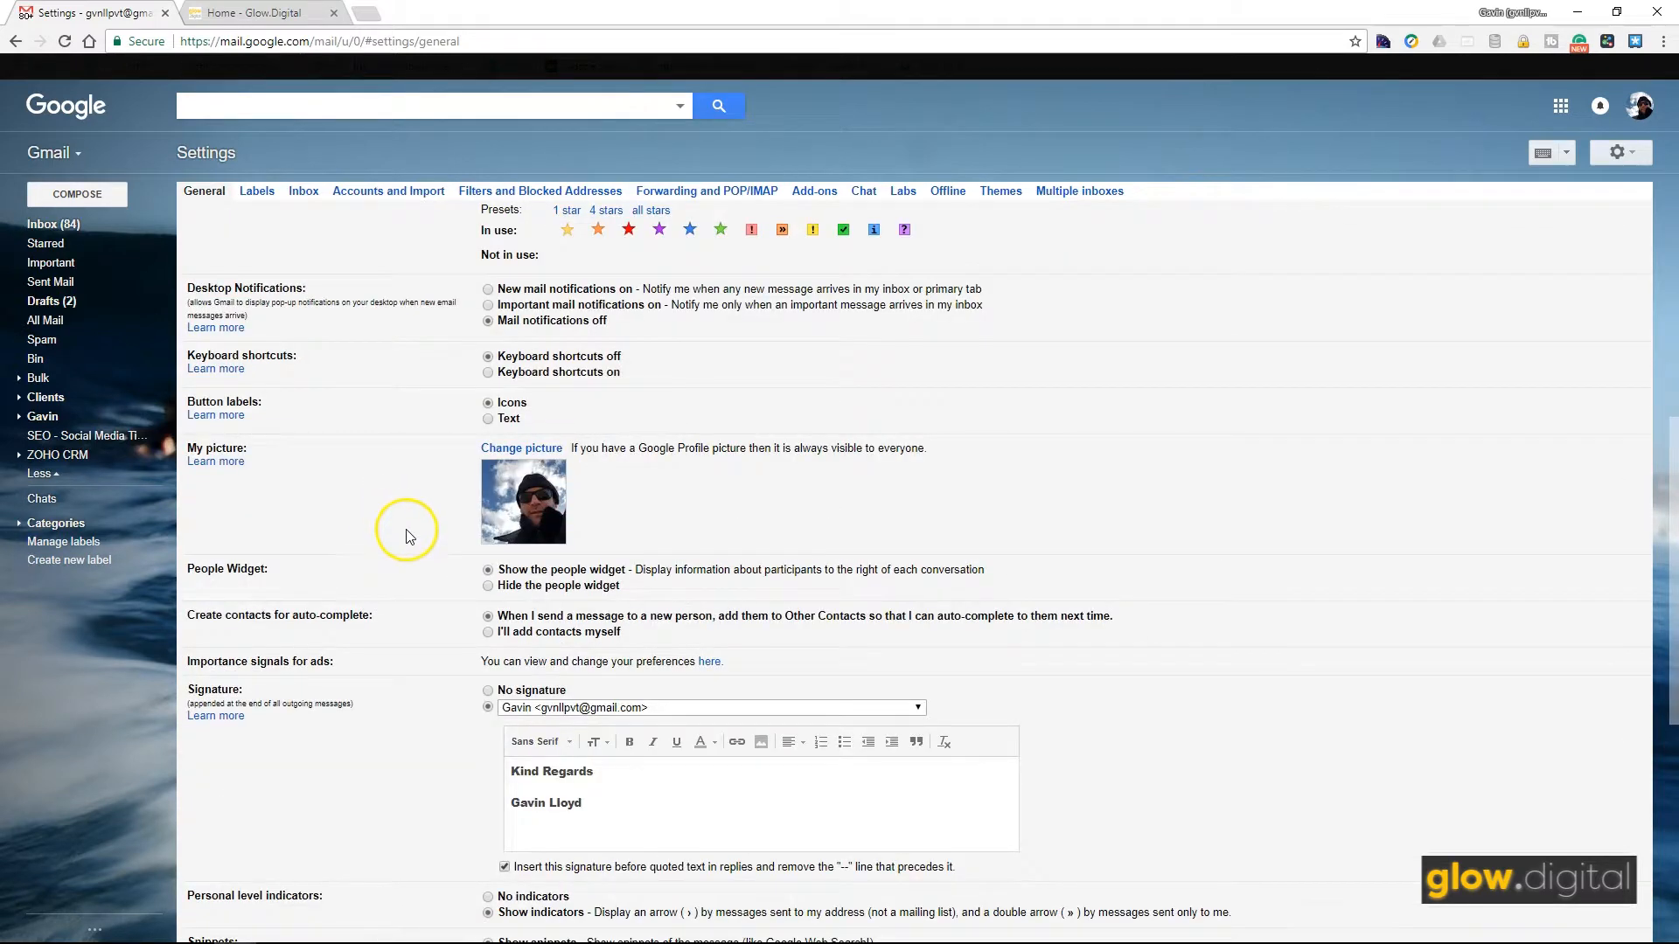
{"action": "scroll", "coordinate": [407, 536], "scroll_direction": "down", "scroll_amount": 3}
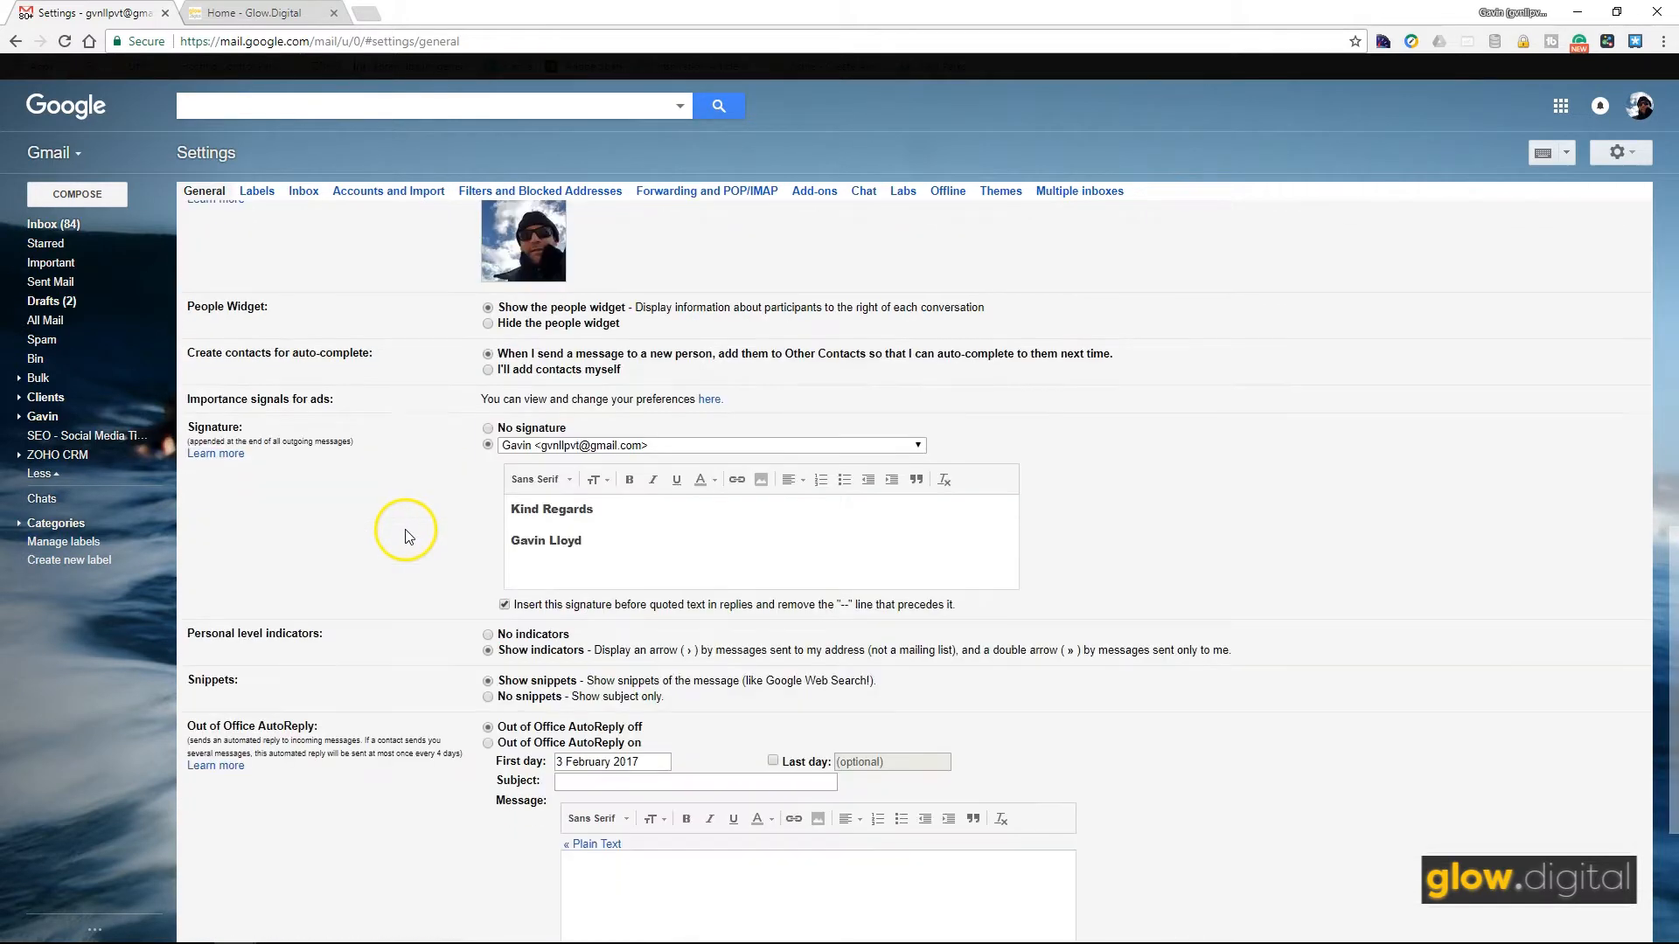
{"action": "left_click", "coordinate": [793, 448]}
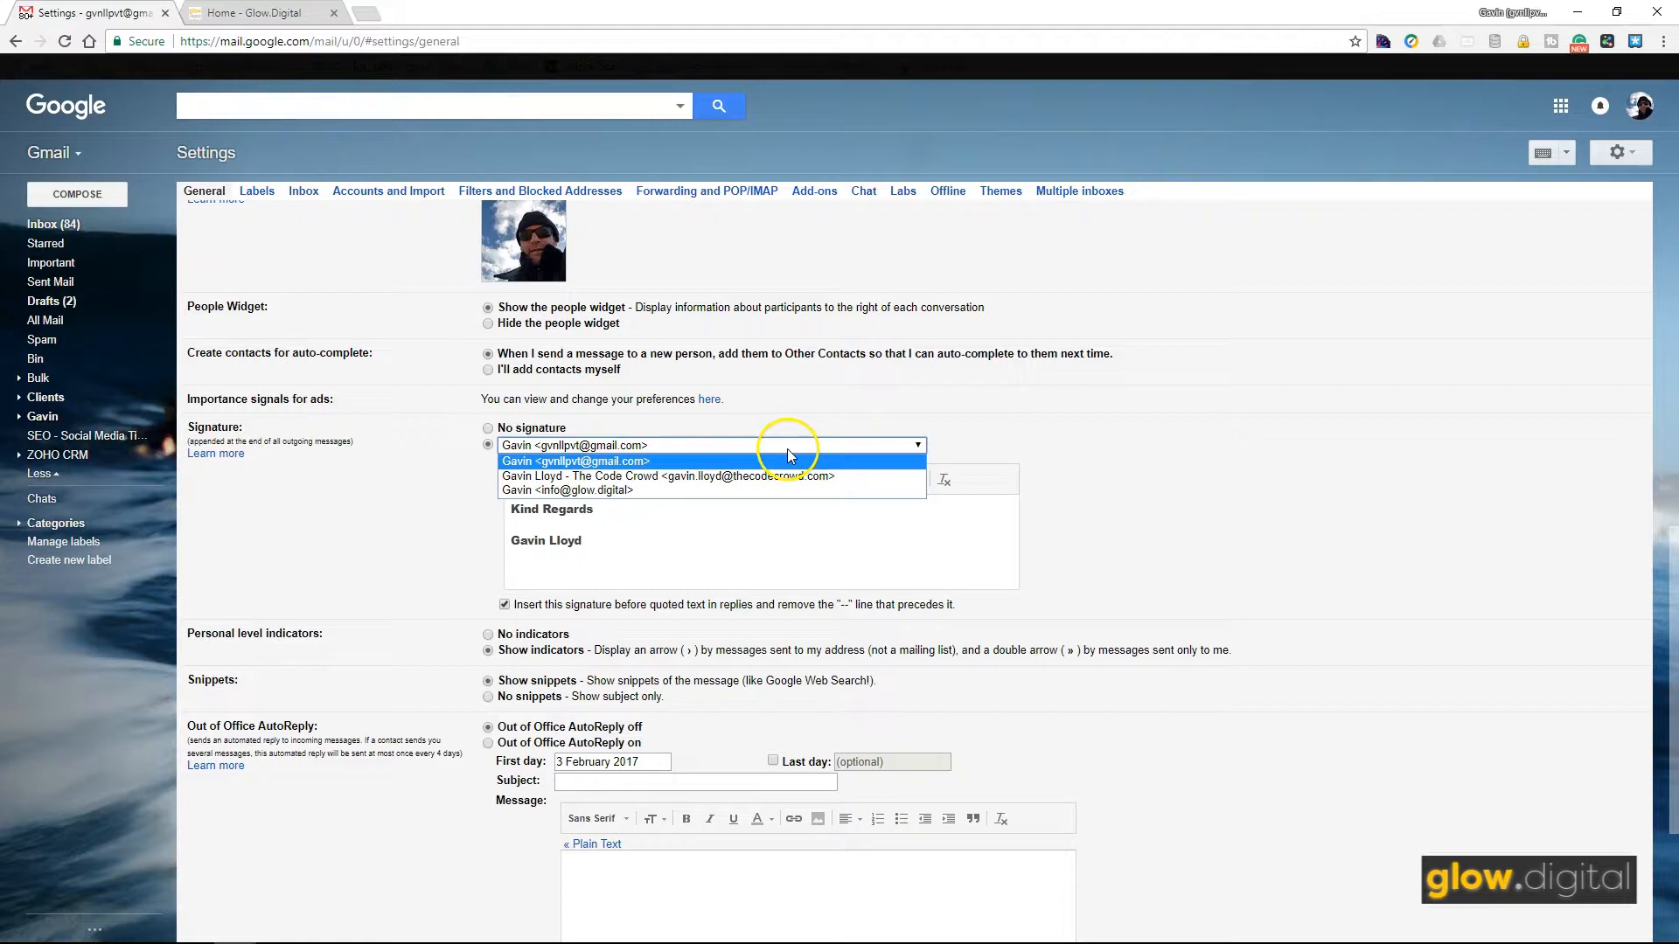
{"action": "left_click", "coordinate": [785, 443]}
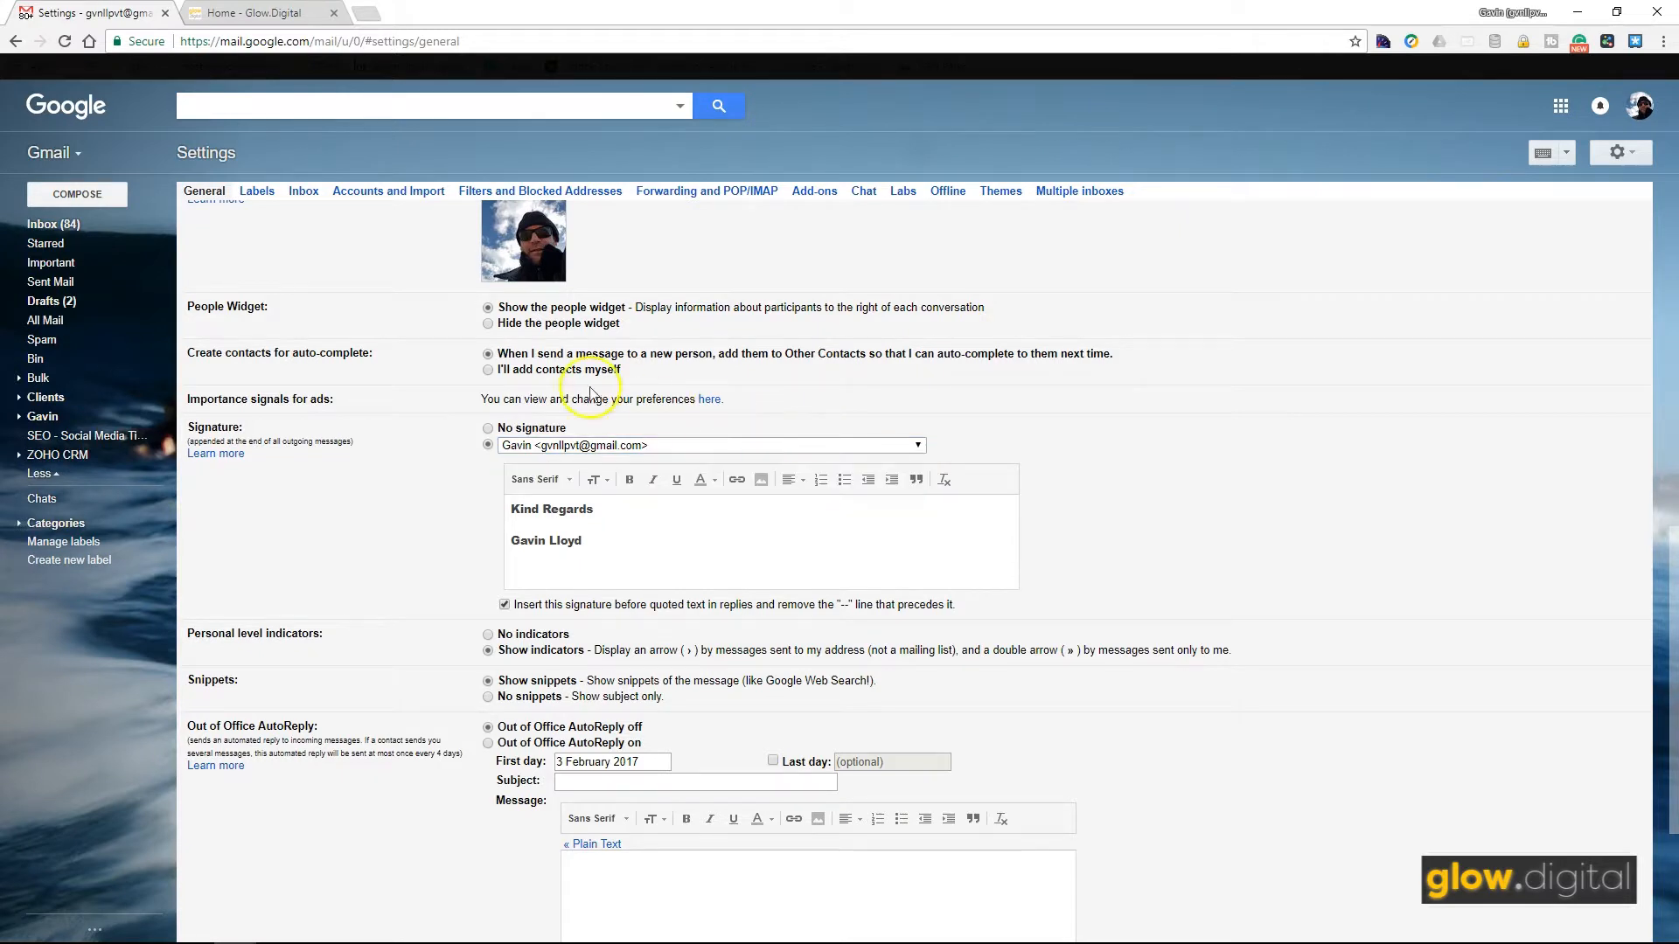
{"action": "left_click", "coordinate": [66, 42]}
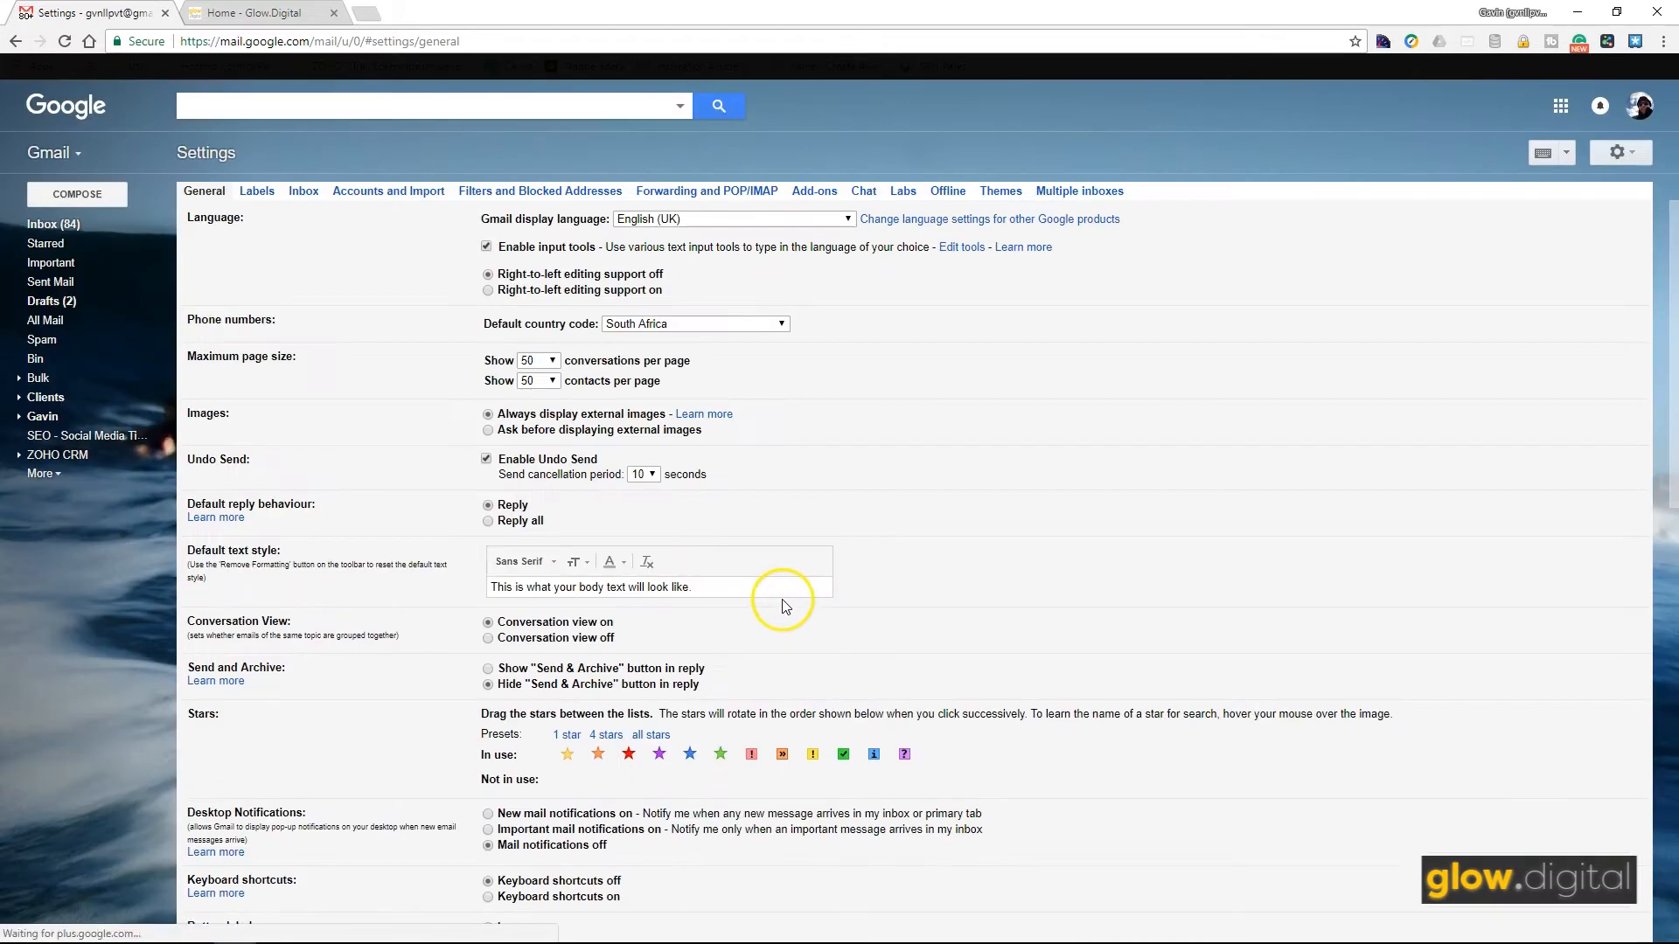
Step: Write the signature 'Hi Test / This is a test signature' for Test Glow.Digital and save
{"action": "scroll", "coordinate": [817, 633], "scroll_direction": "down", "scroll_amount": 2}
{"action": "scroll", "coordinate": [787, 634], "scroll_direction": "down", "scroll_amount": 2}
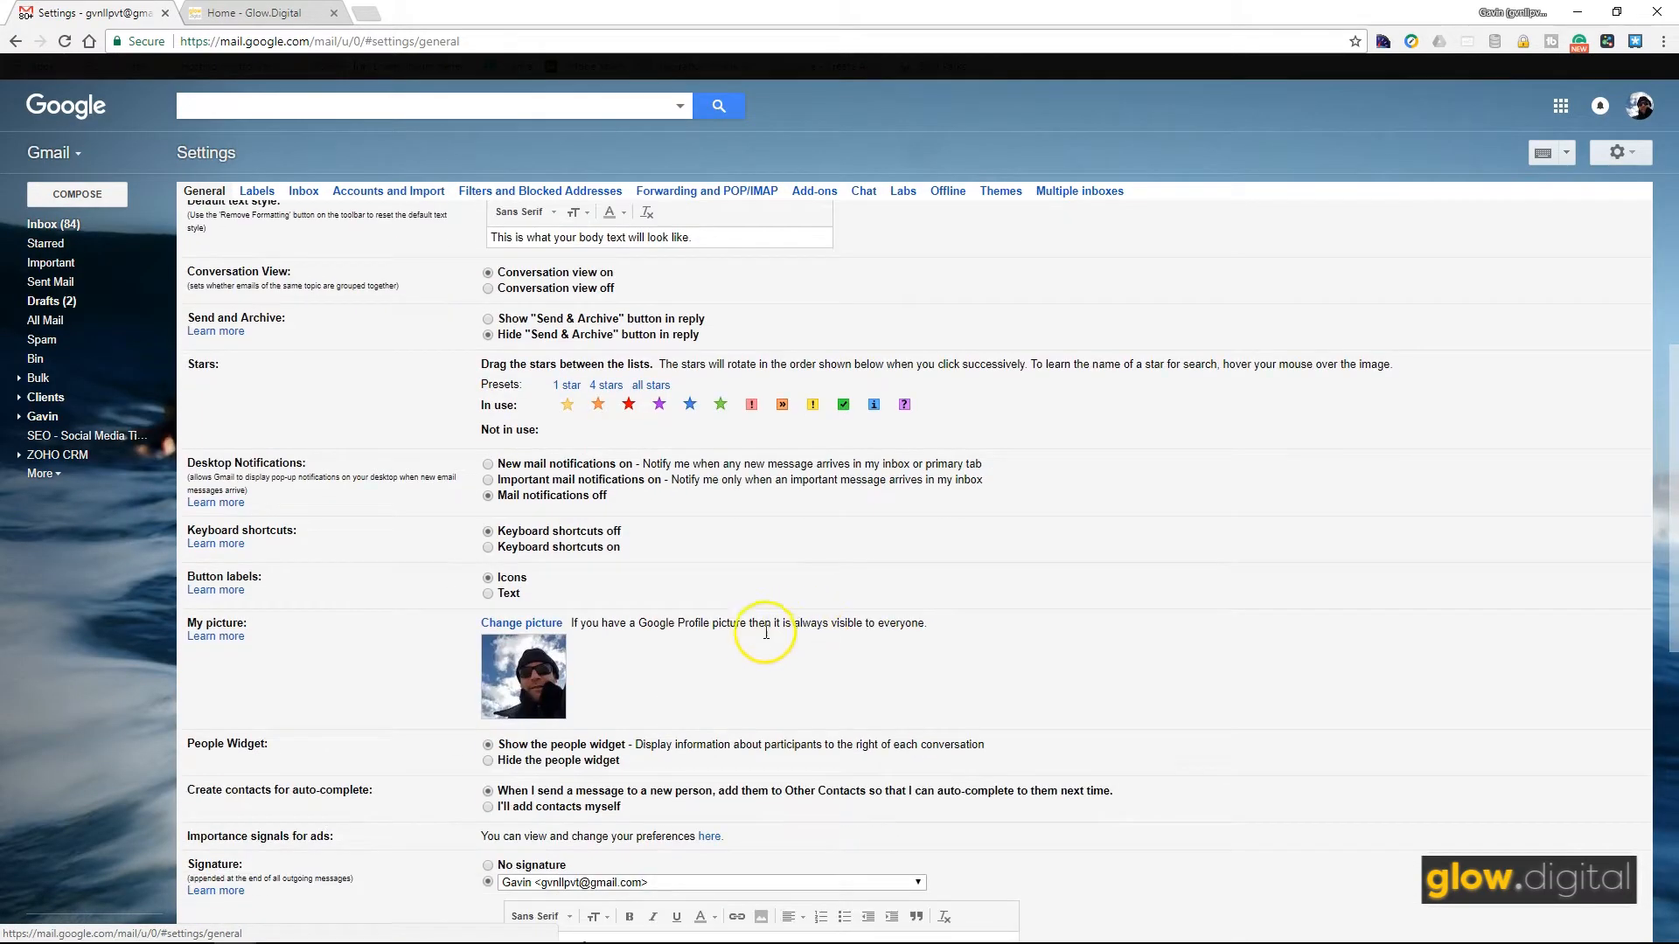
{"action": "scroll", "coordinate": [752, 664], "scroll_direction": "down", "scroll_amount": 3}
{"action": "left_click", "coordinate": [722, 619]}
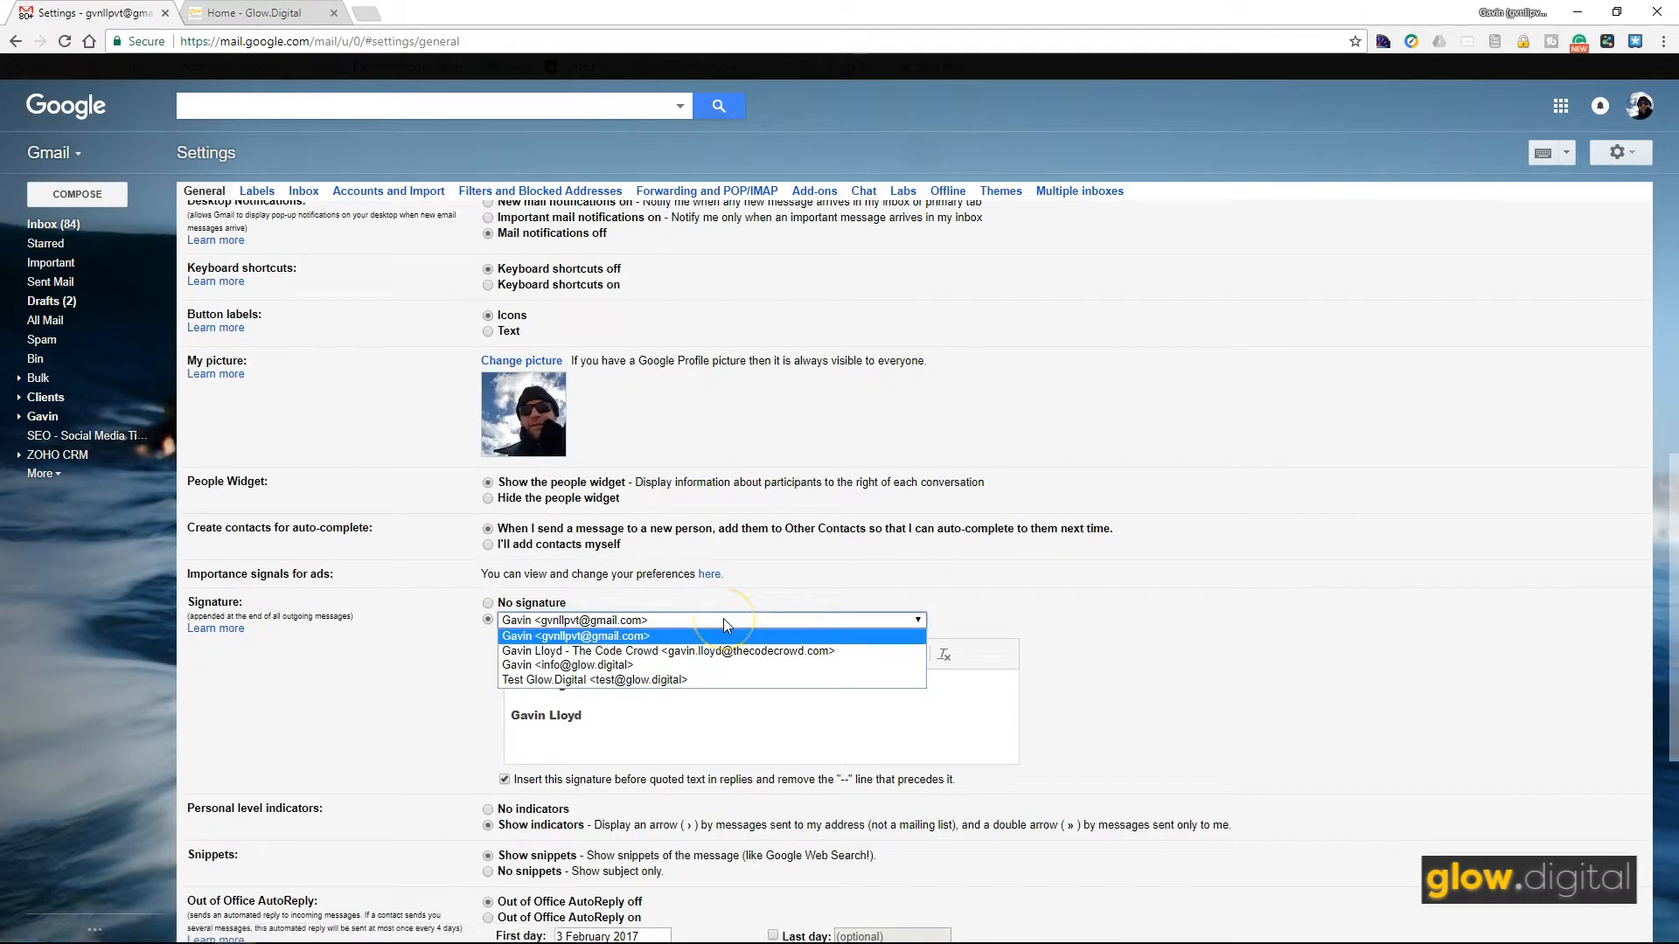
{"action": "left_click", "coordinate": [654, 680]}
{"action": "left_click", "coordinate": [648, 702]}
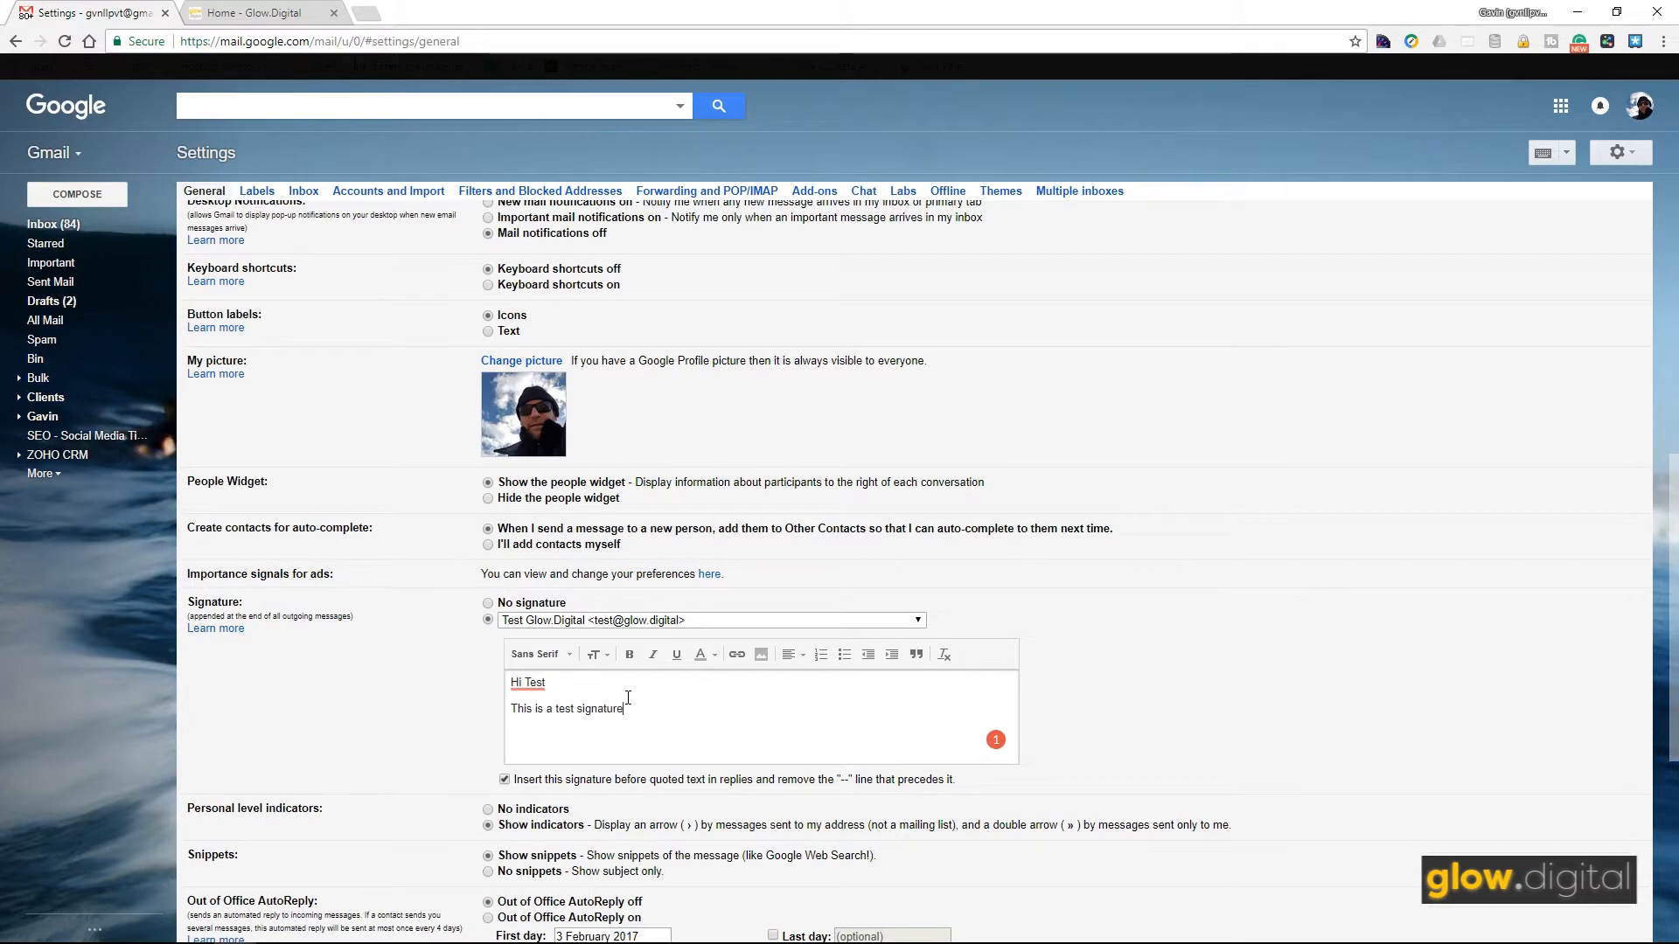
{"action": "scroll", "coordinate": [875, 603], "scroll_direction": "down", "scroll_amount": 5}
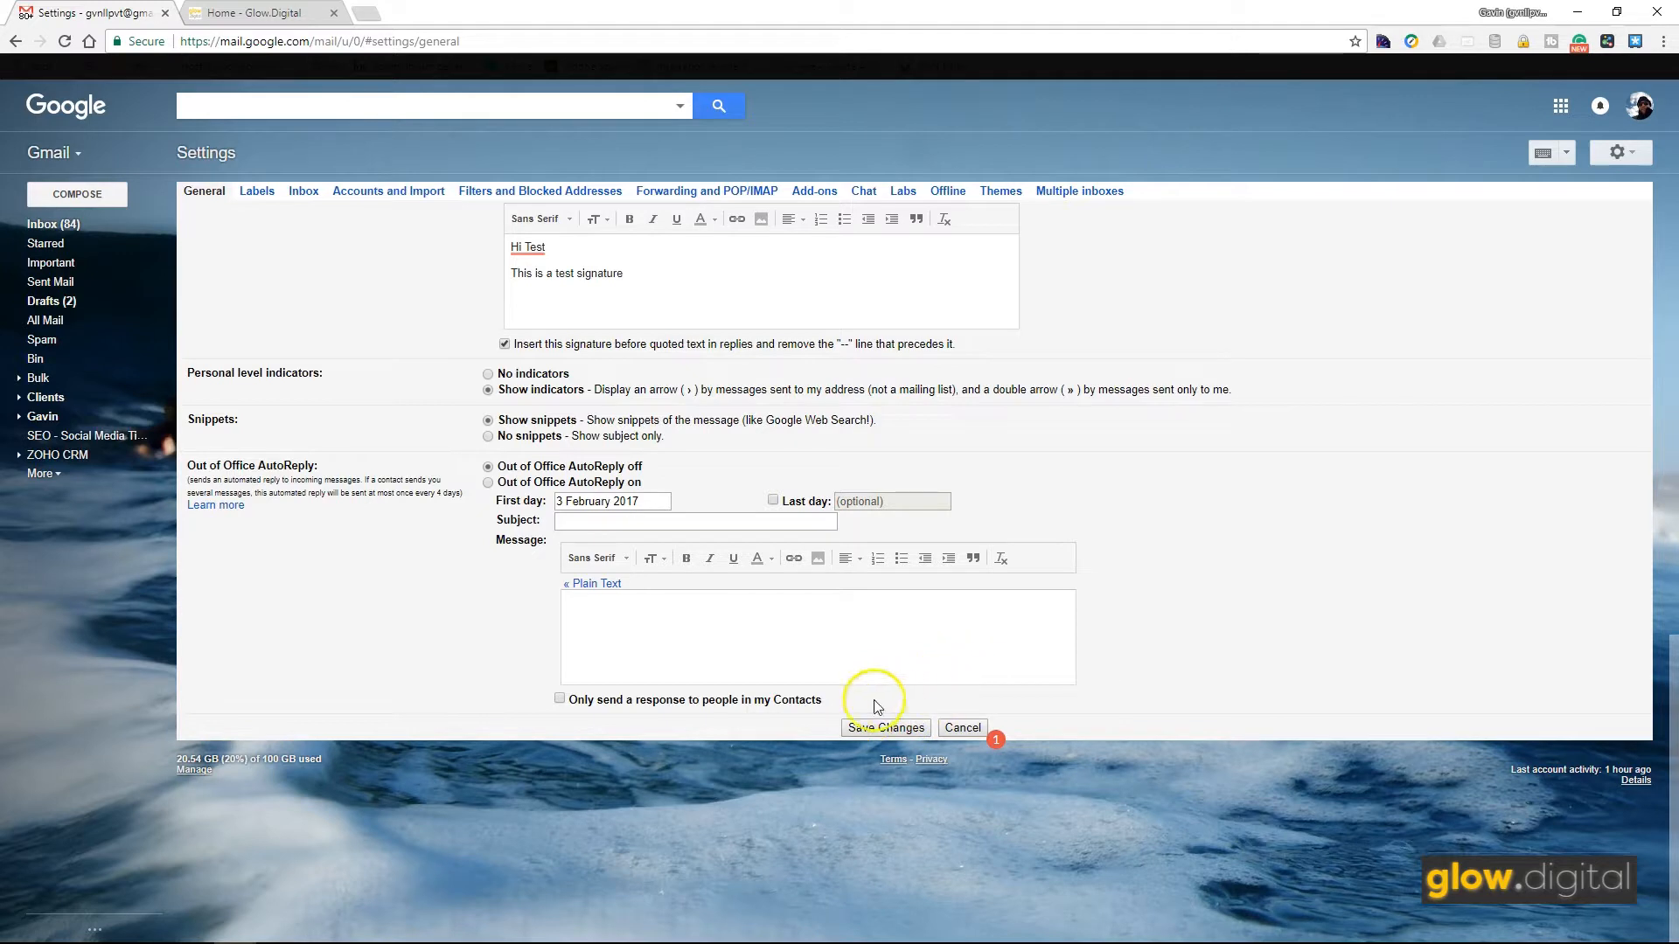
{"action": "left_click", "coordinate": [870, 729]}
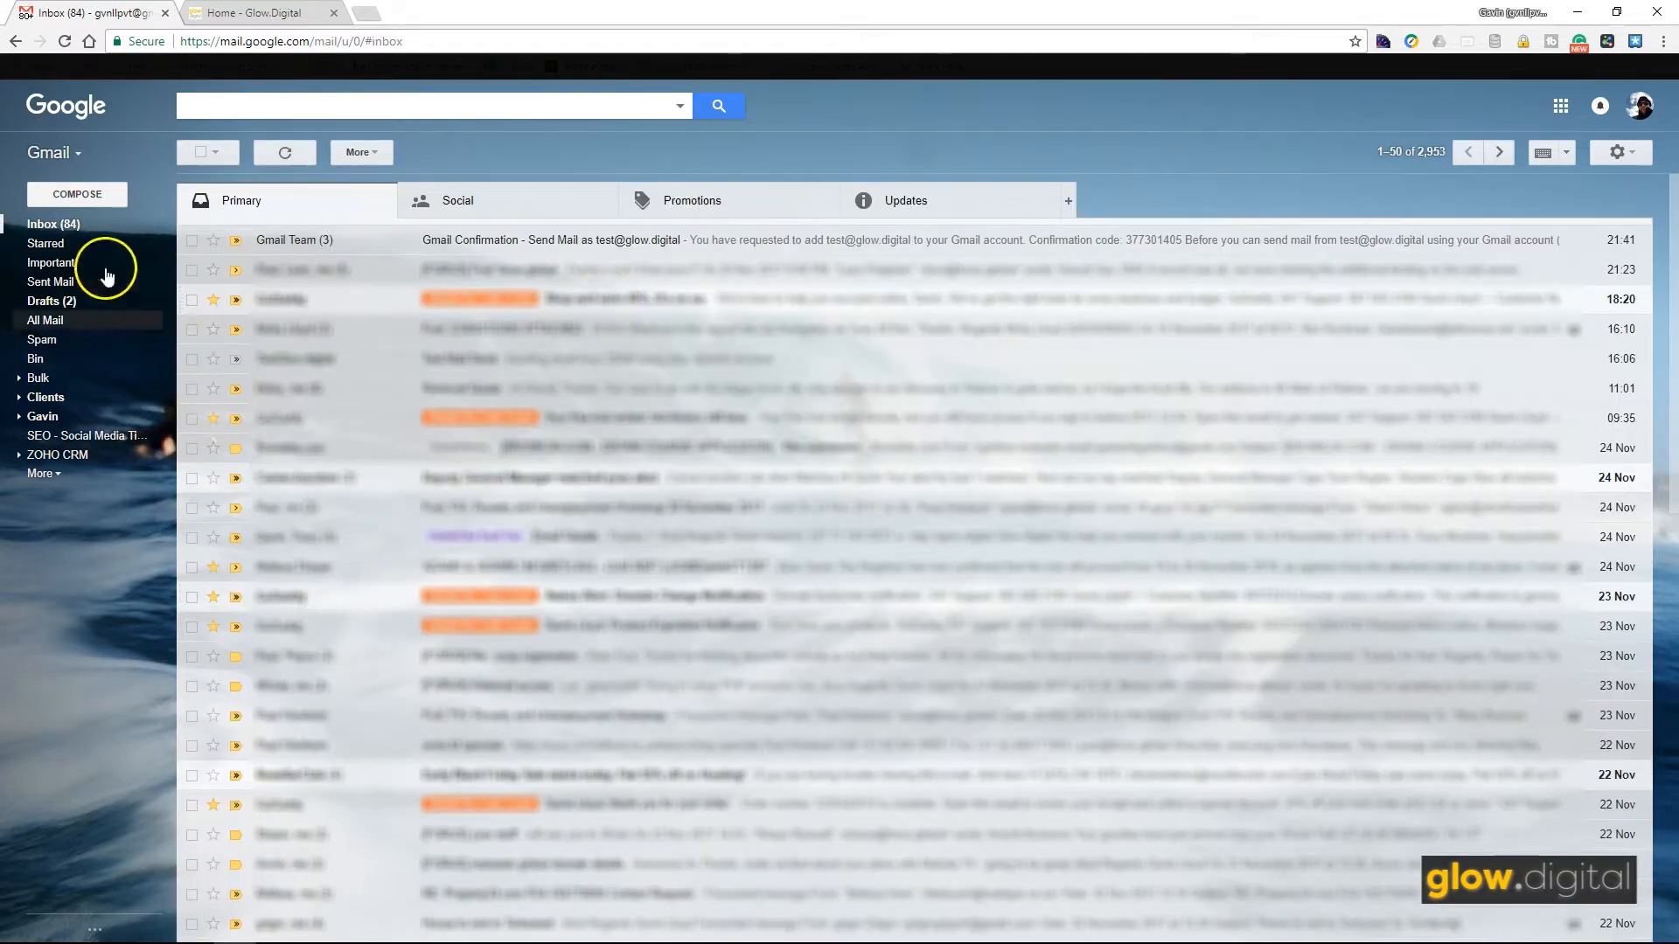
Step: Start a new message addressed to the company's info address
{"action": "left_click", "coordinate": [50, 479]}
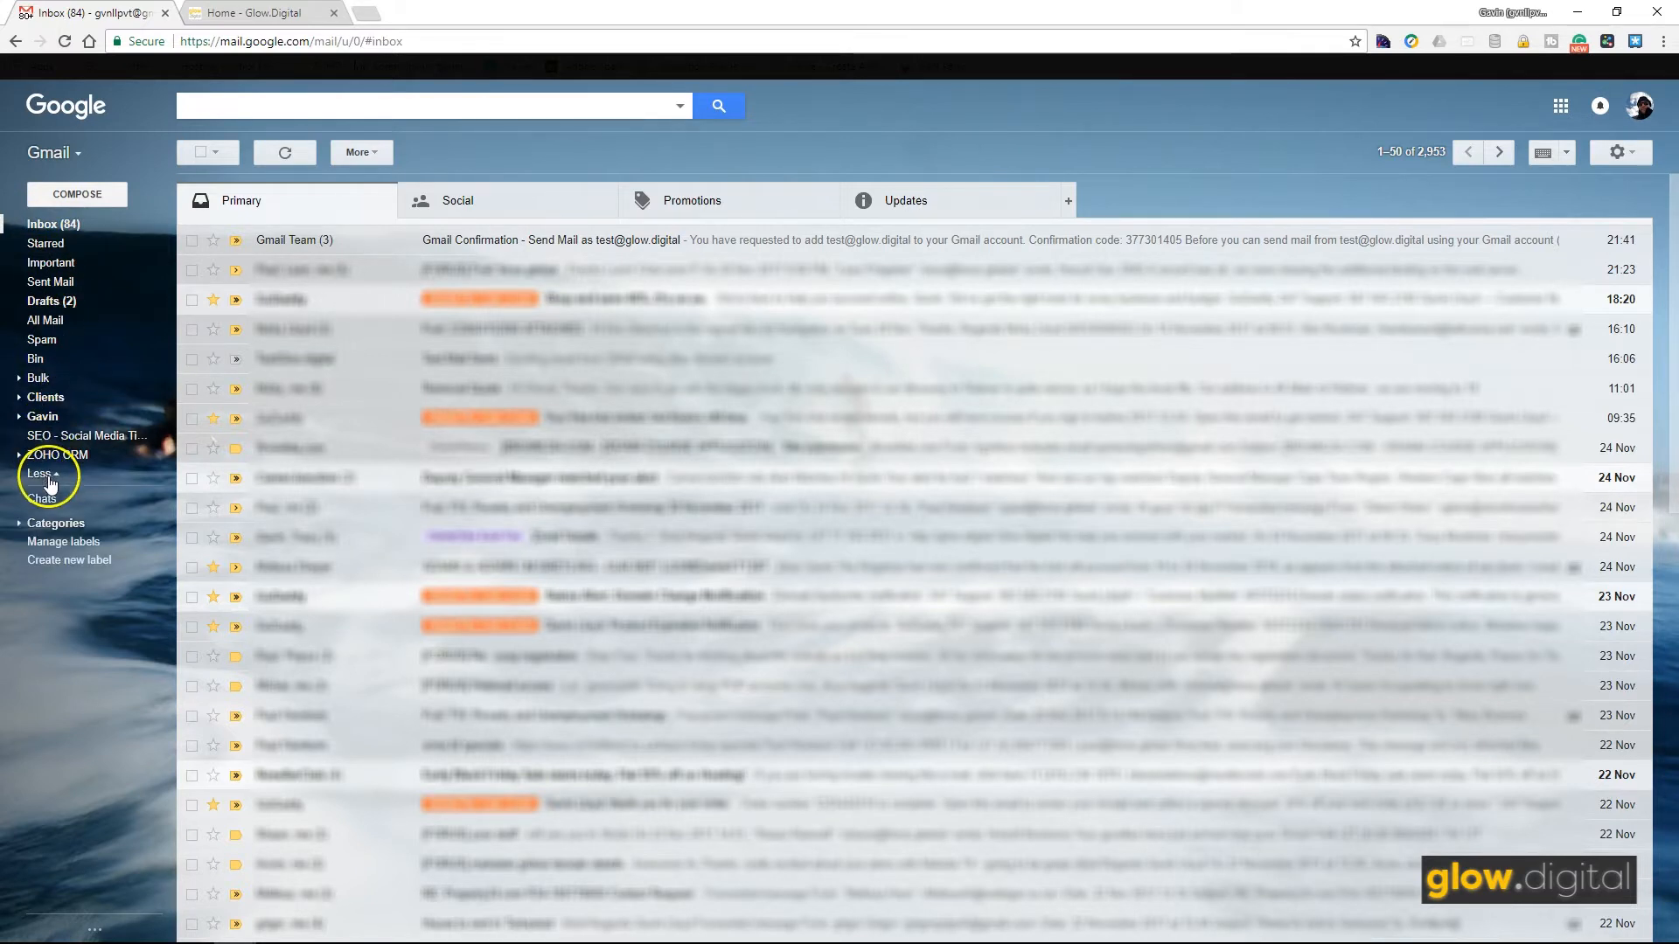
{"action": "left_click", "coordinate": [40, 499]}
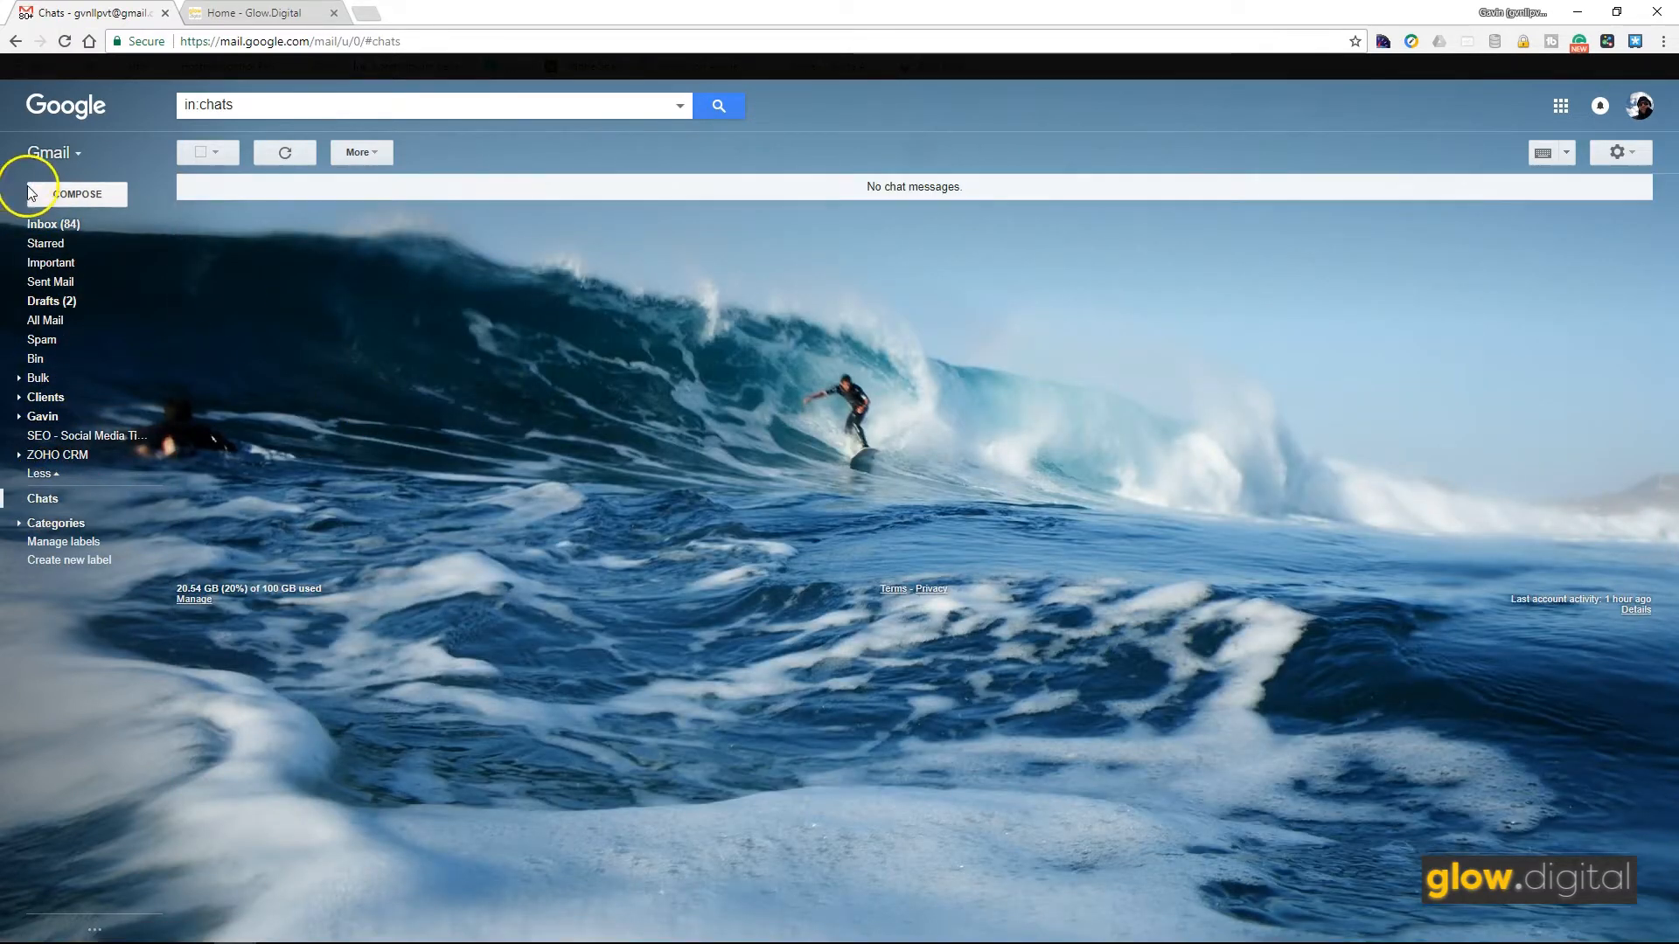
{"action": "left_click", "coordinate": [61, 196]}
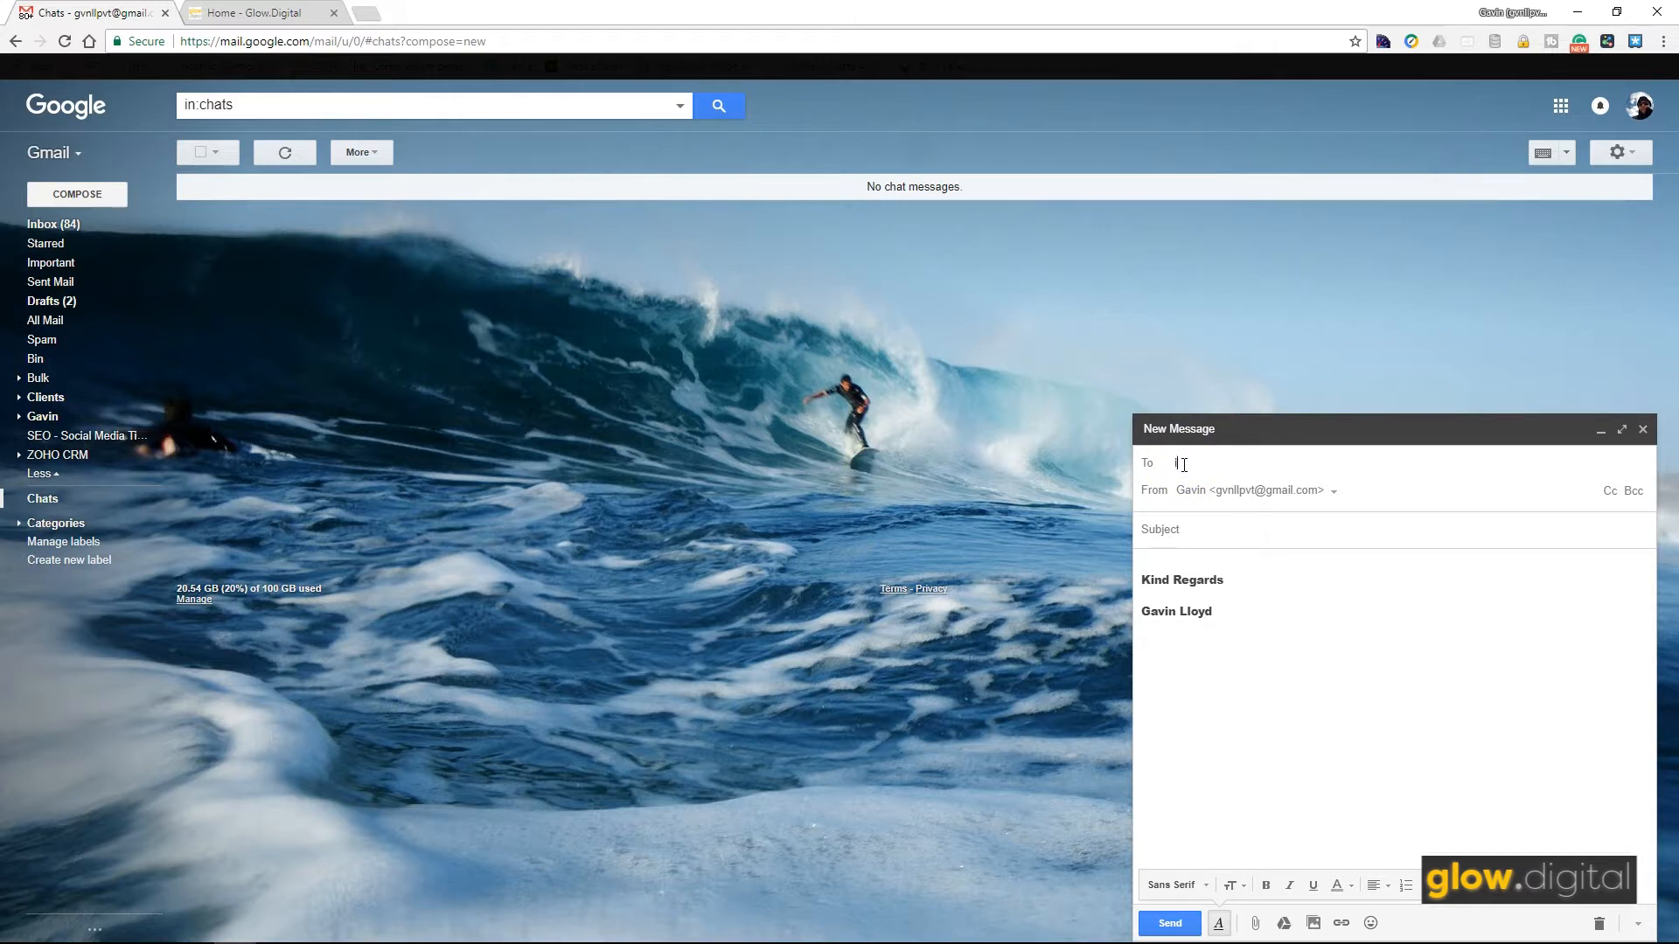
{"action": "key", "text": "Return"}
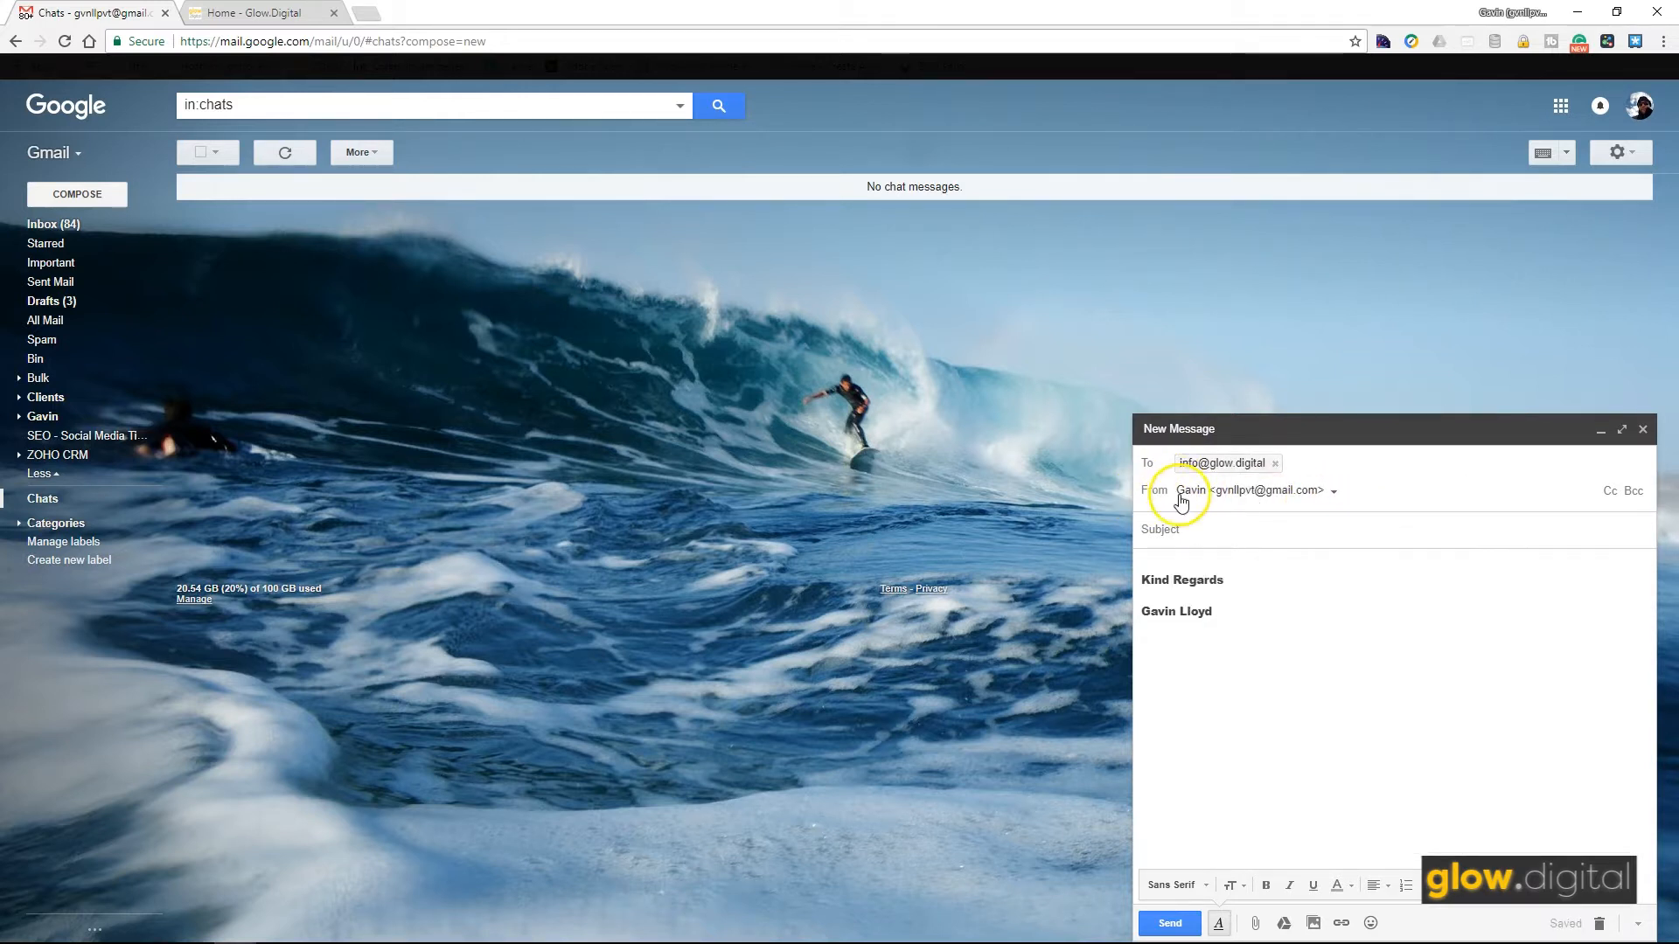
Step: Send it from Test Glow.Digital with subject 'test'
{"action": "left_click", "coordinate": [1333, 495]}
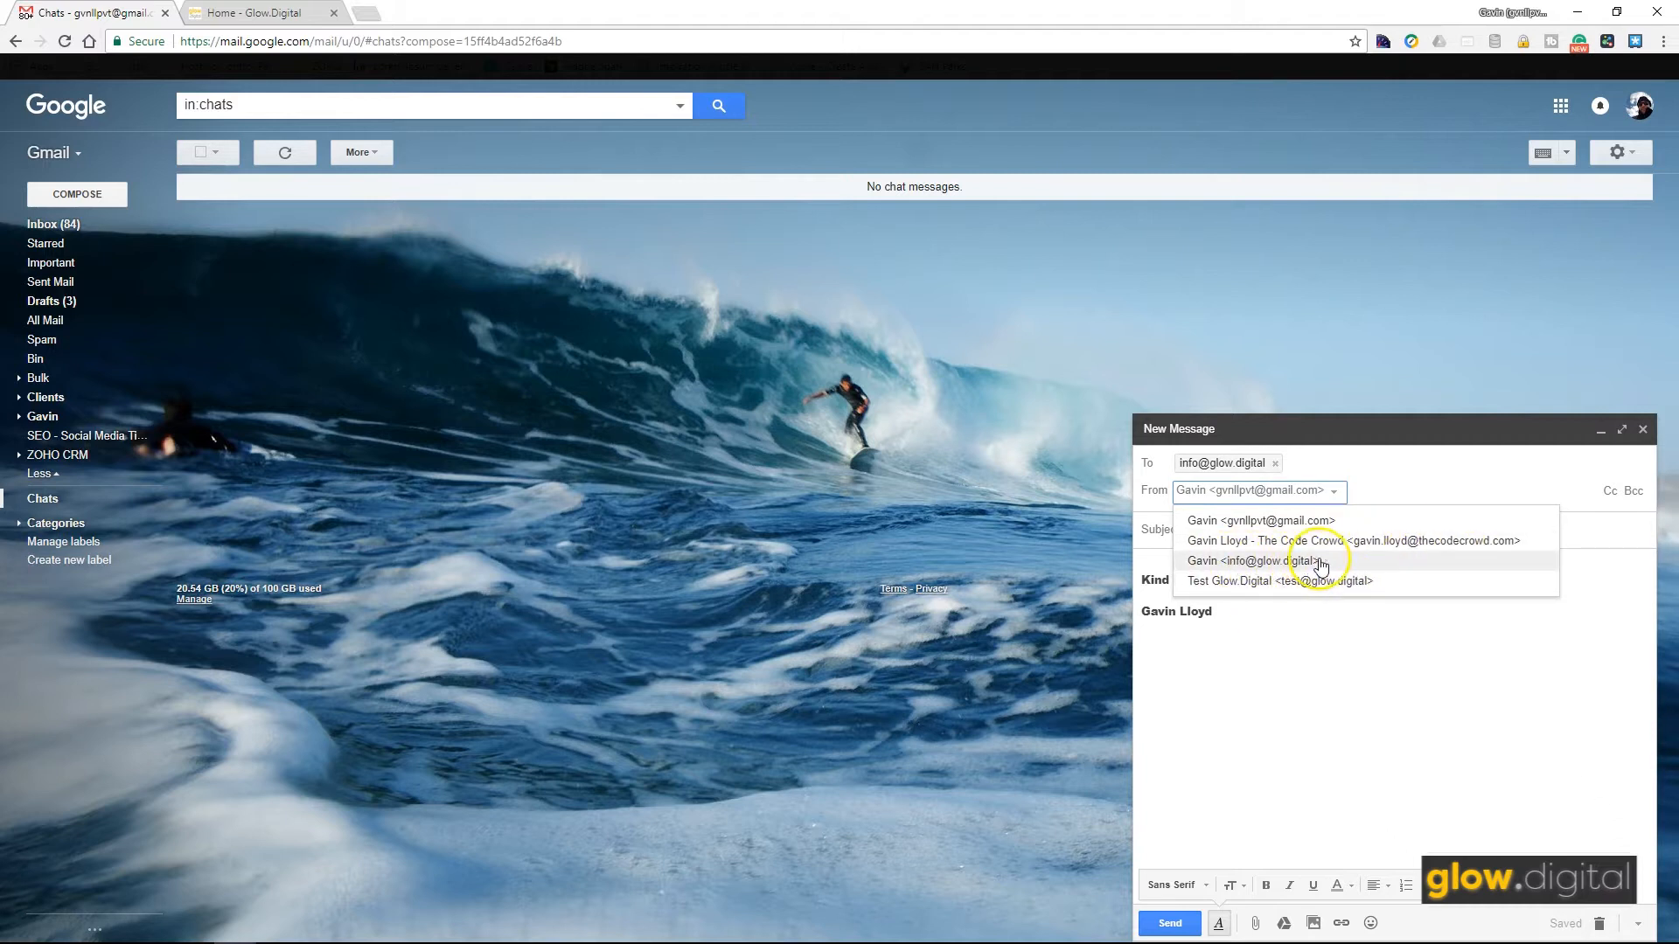
{"action": "left_click", "coordinate": [1279, 583]}
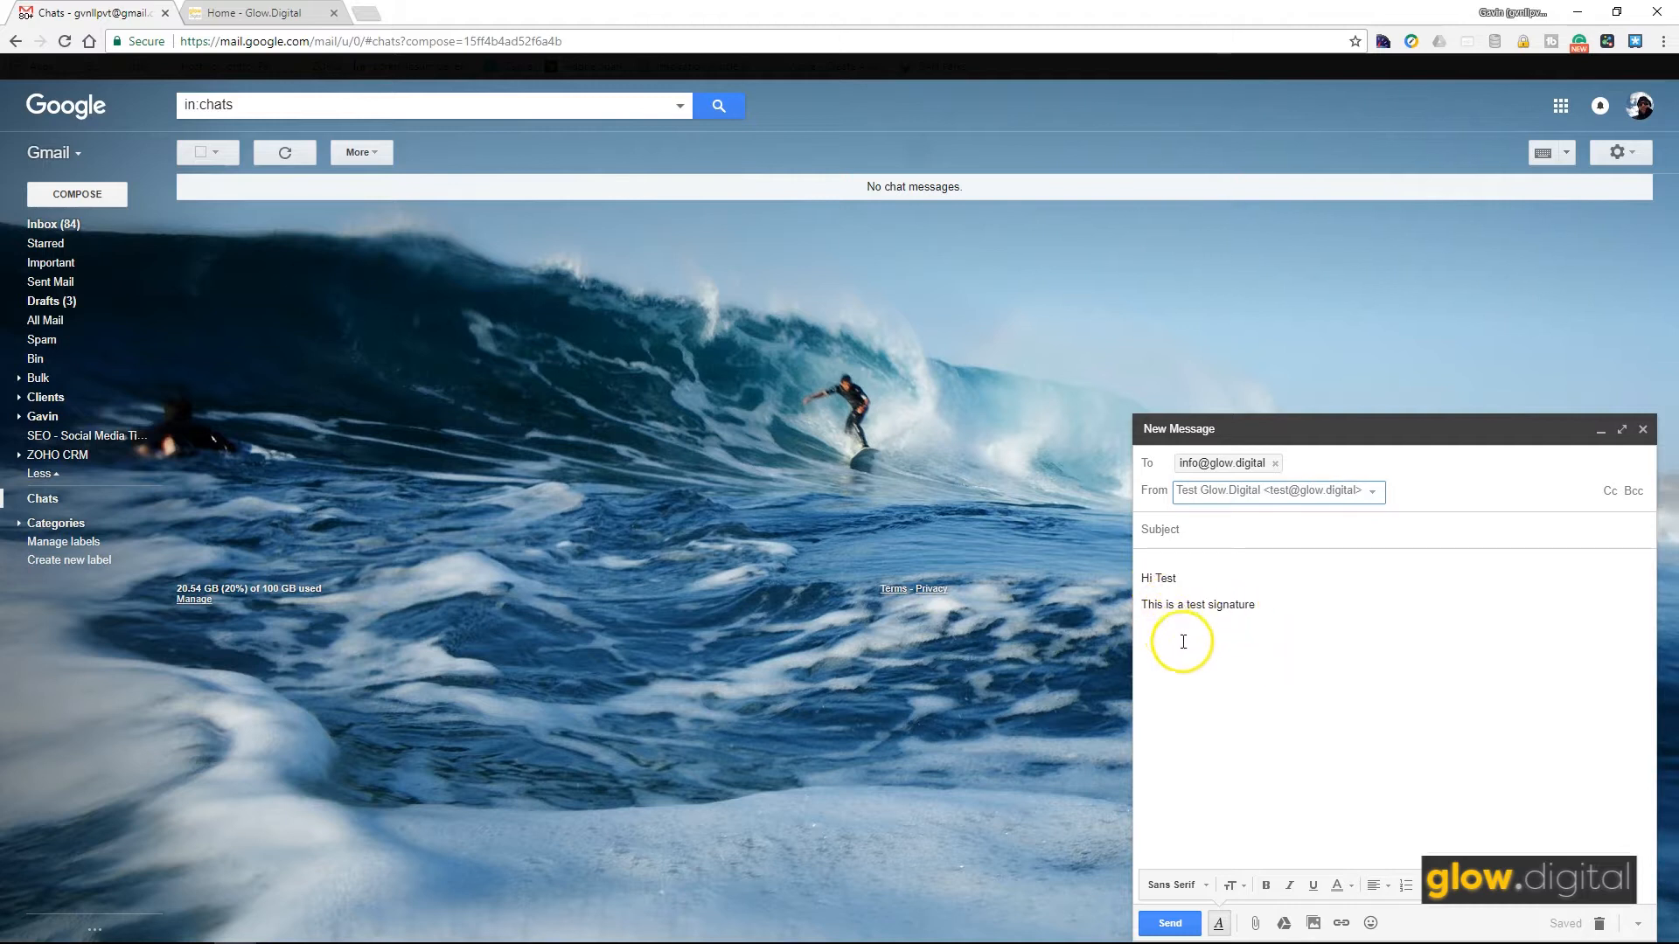
{"action": "left_click", "coordinate": [1185, 529]}
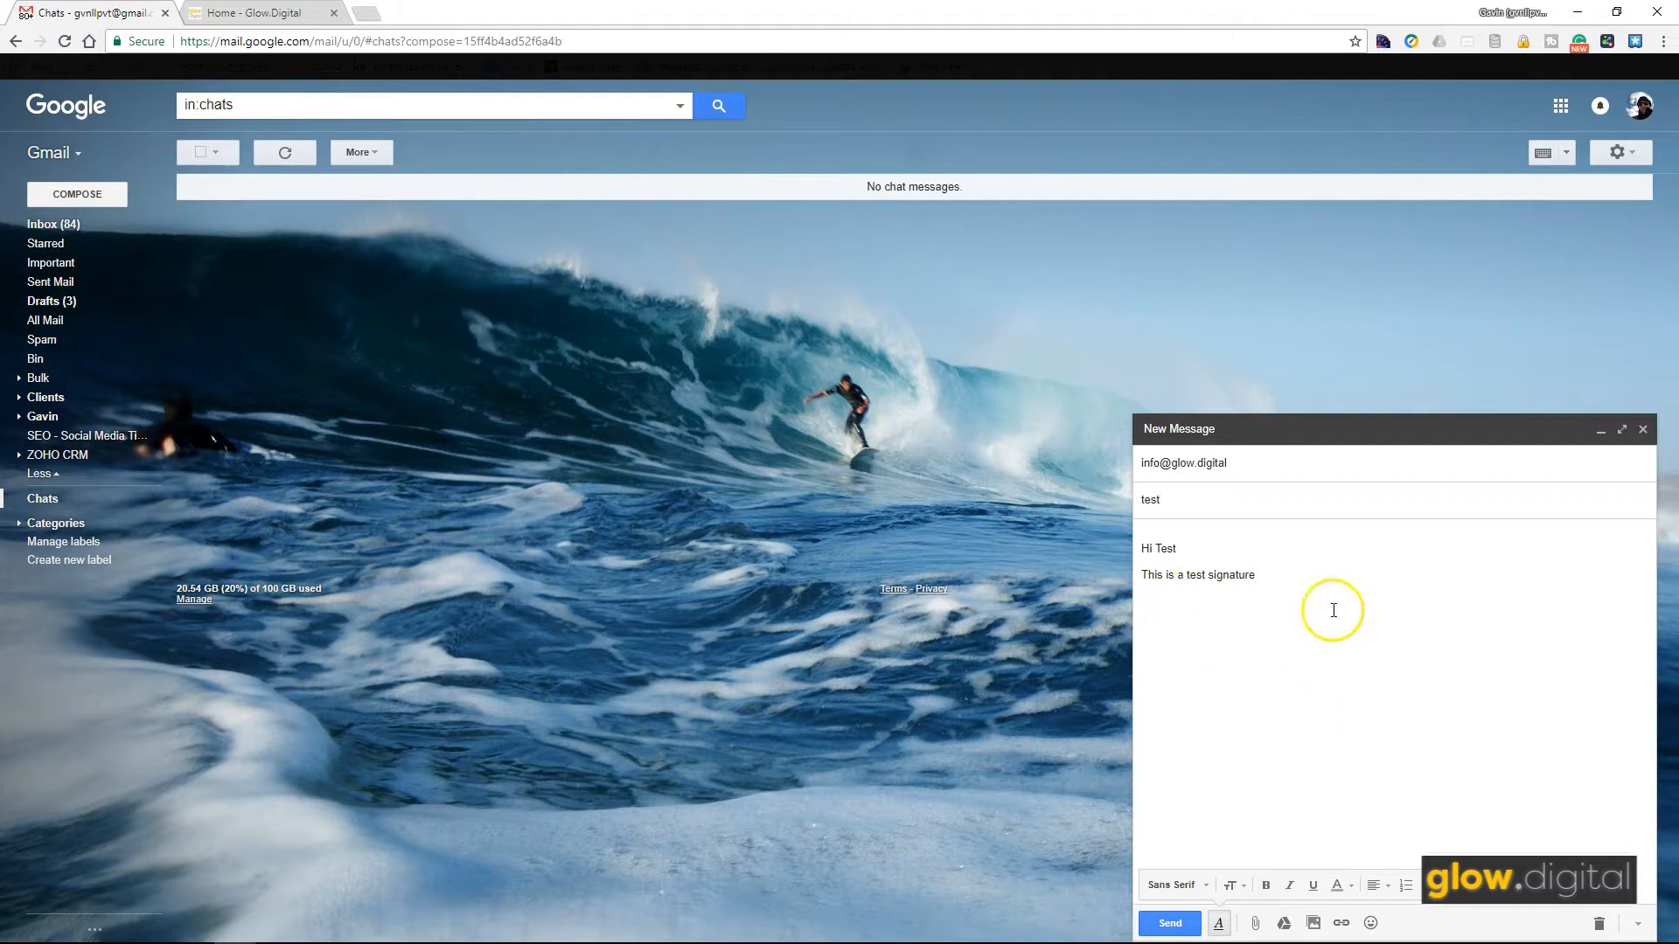
{"action": "left_click", "coordinate": [1170, 923]}
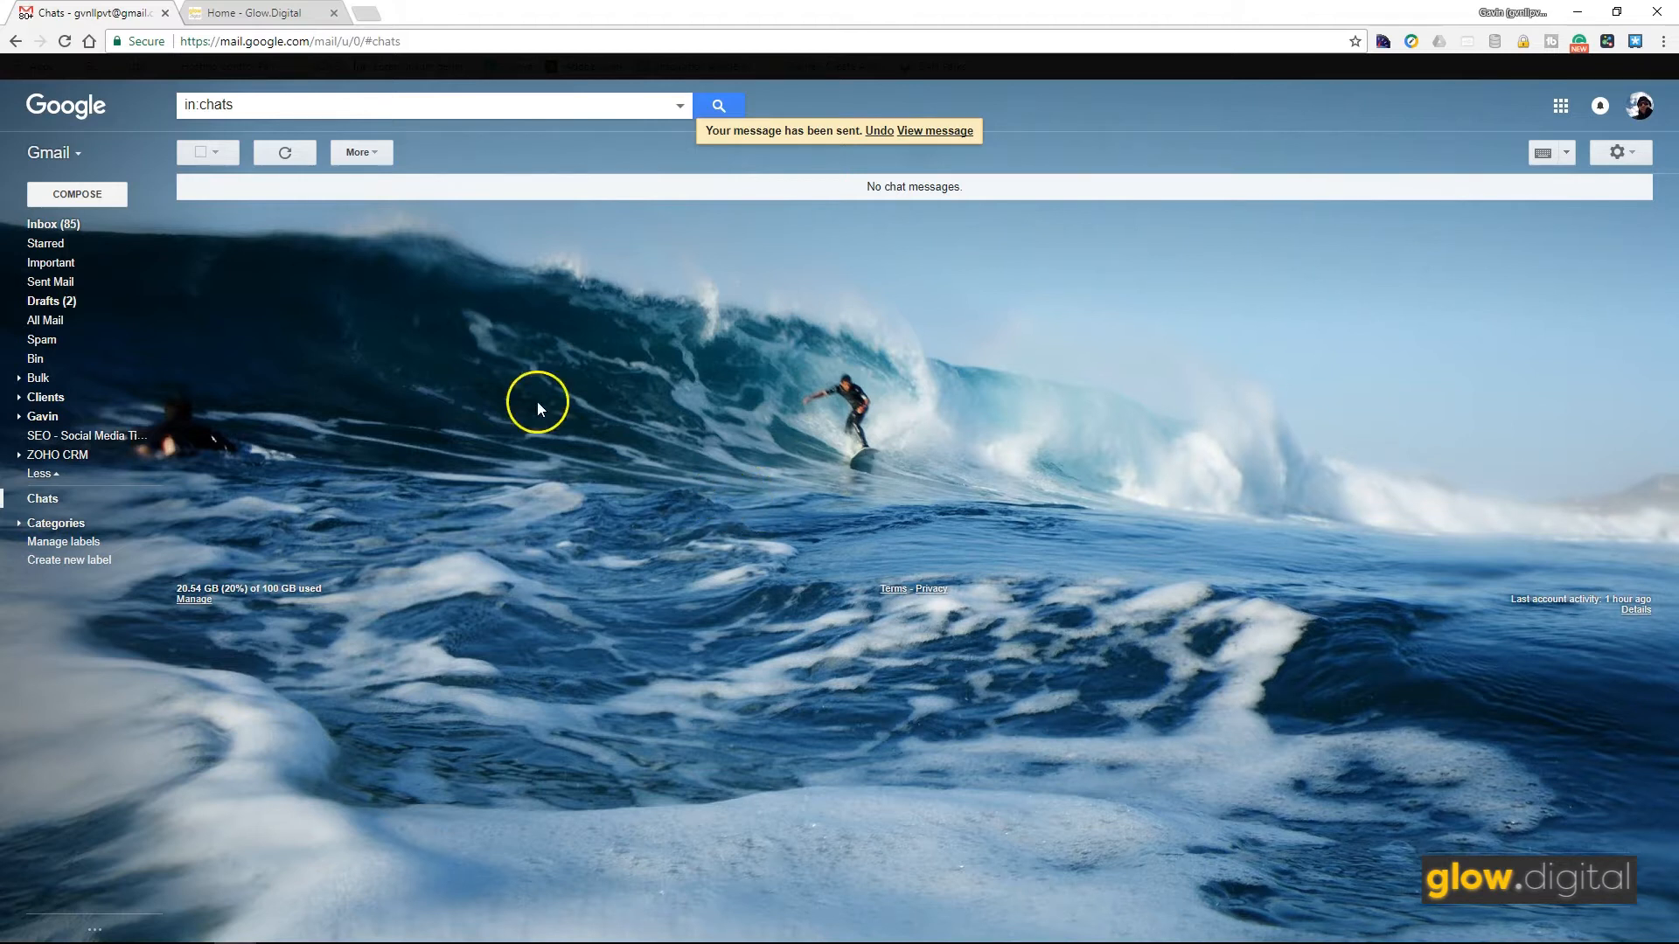
Step: Verify the 'test' message in Sent Mail came from the Glow.Digital address with its signature
{"action": "left_click", "coordinate": [59, 283]}
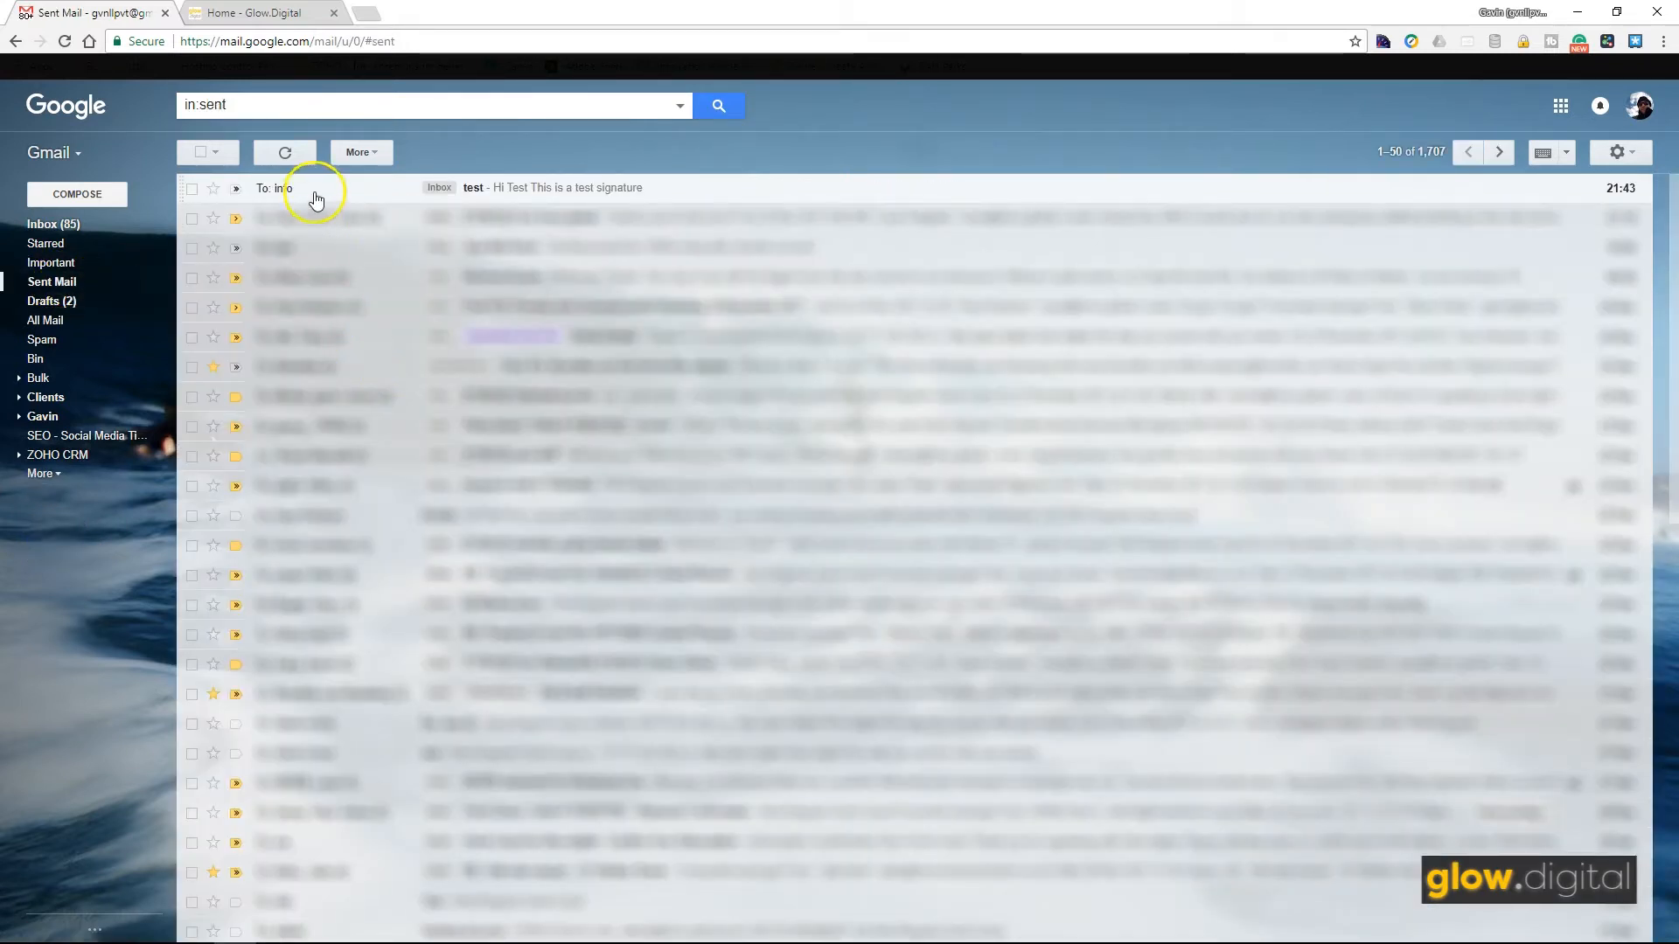
{"action": "left_click", "coordinate": [315, 196]}
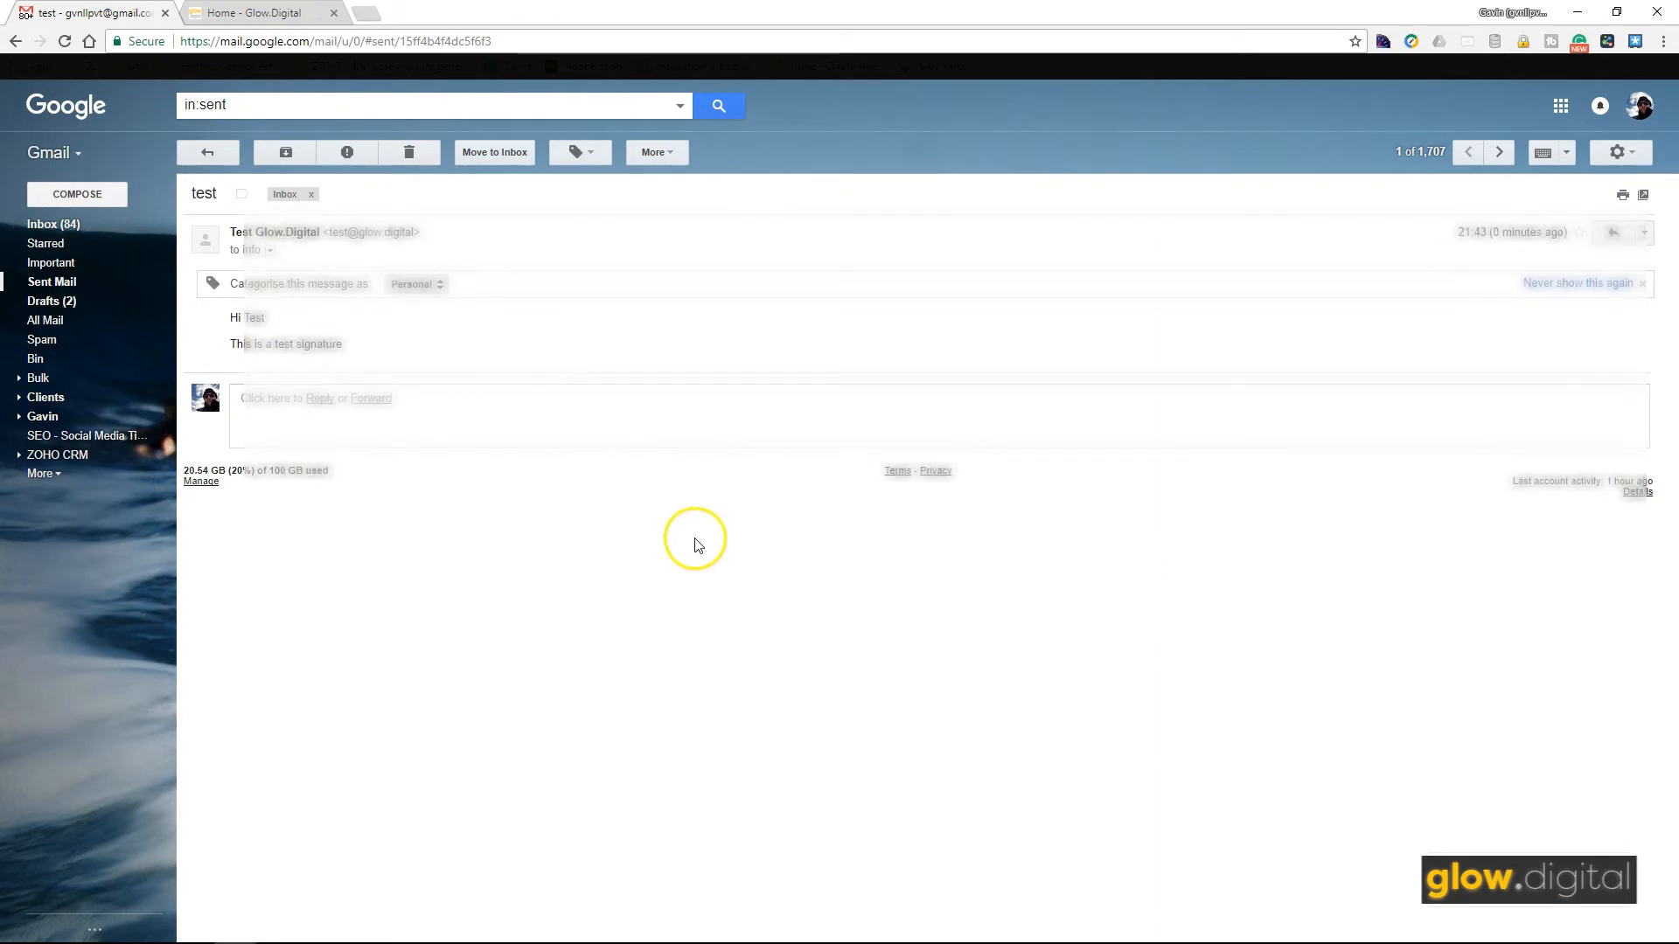
{"action": "left_click_drag", "start_coordinate": [365, 237], "coordinate": [444, 245]}
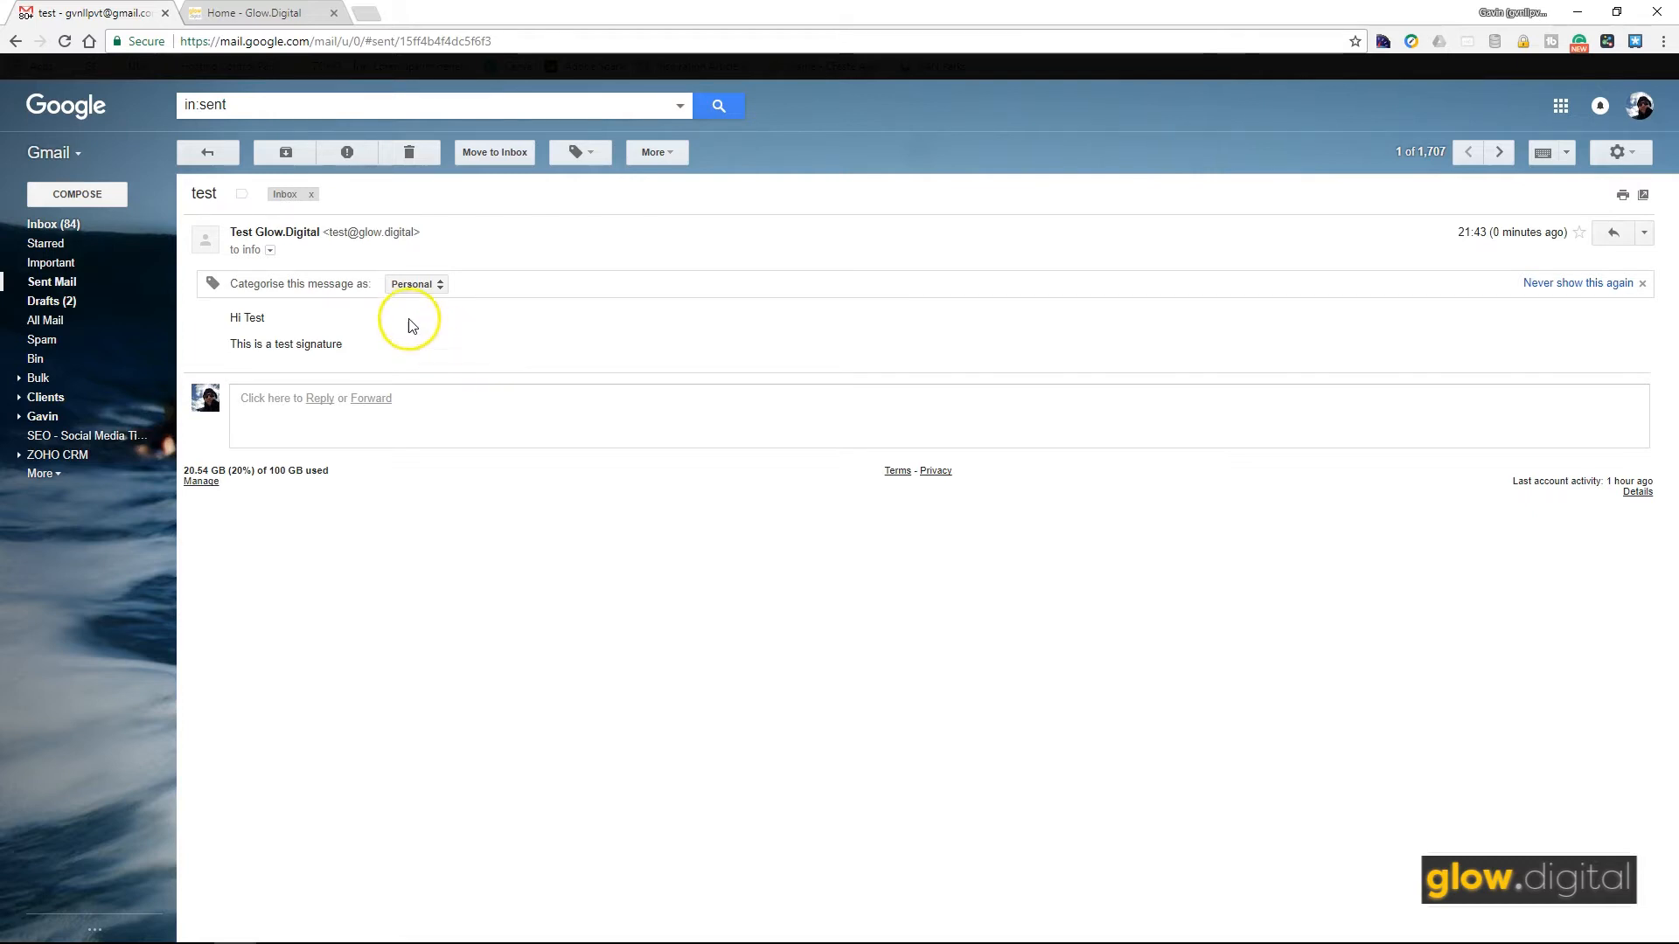
{"action": "left_click", "coordinate": [208, 155]}
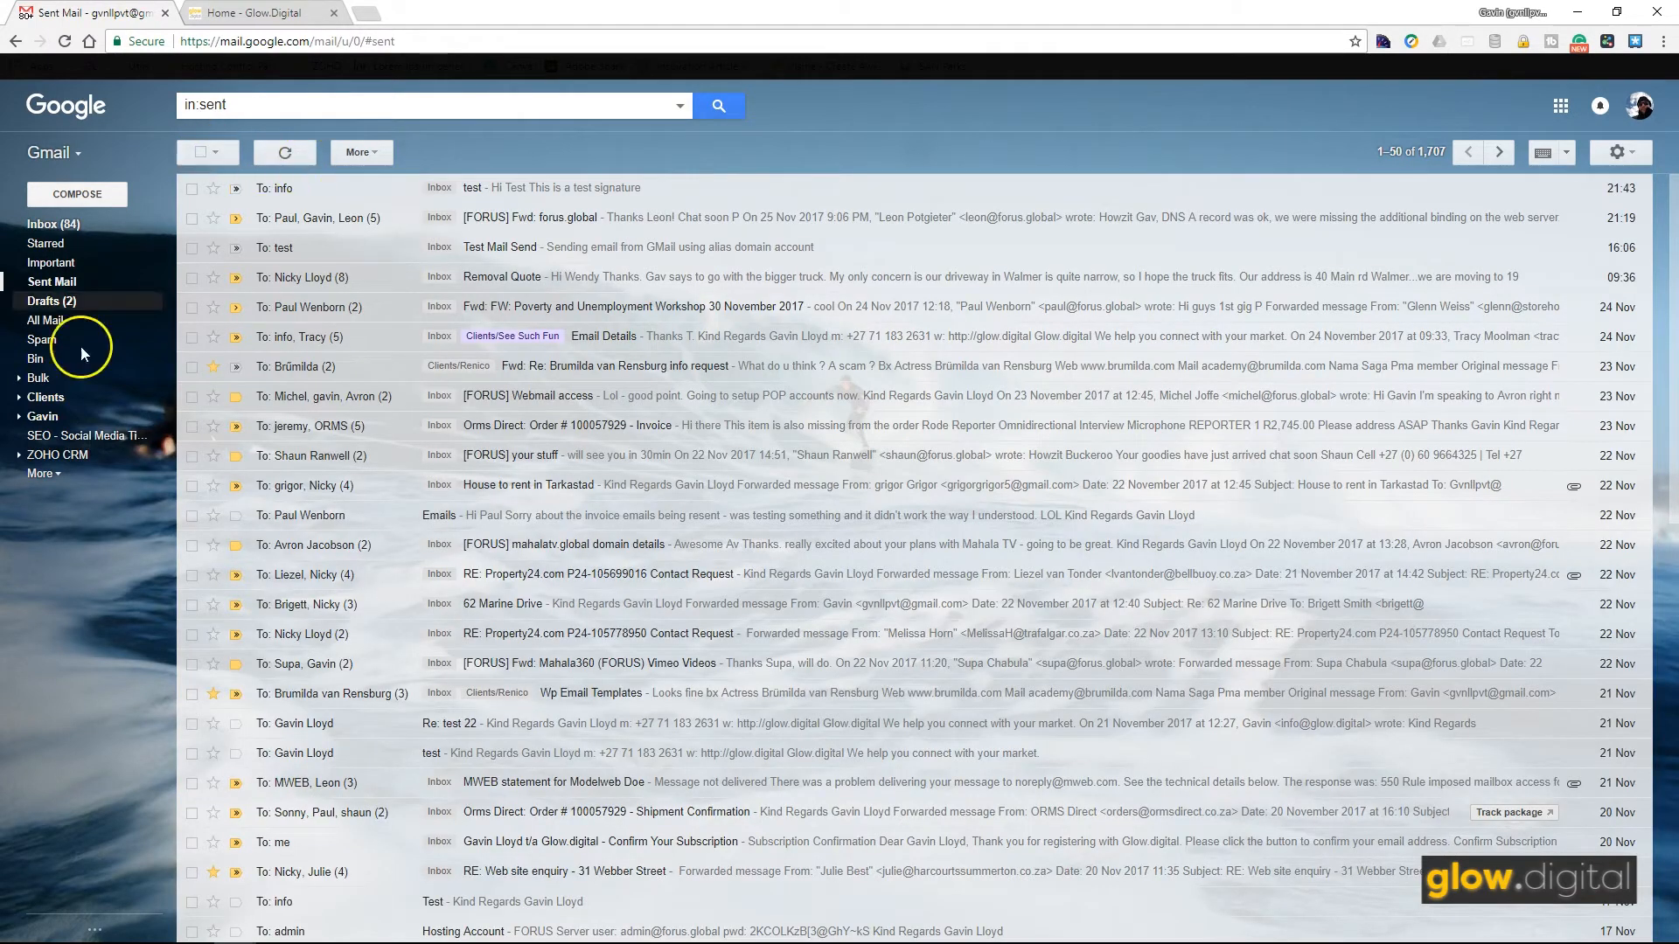
{"action": "left_click", "coordinate": [274, 14]}
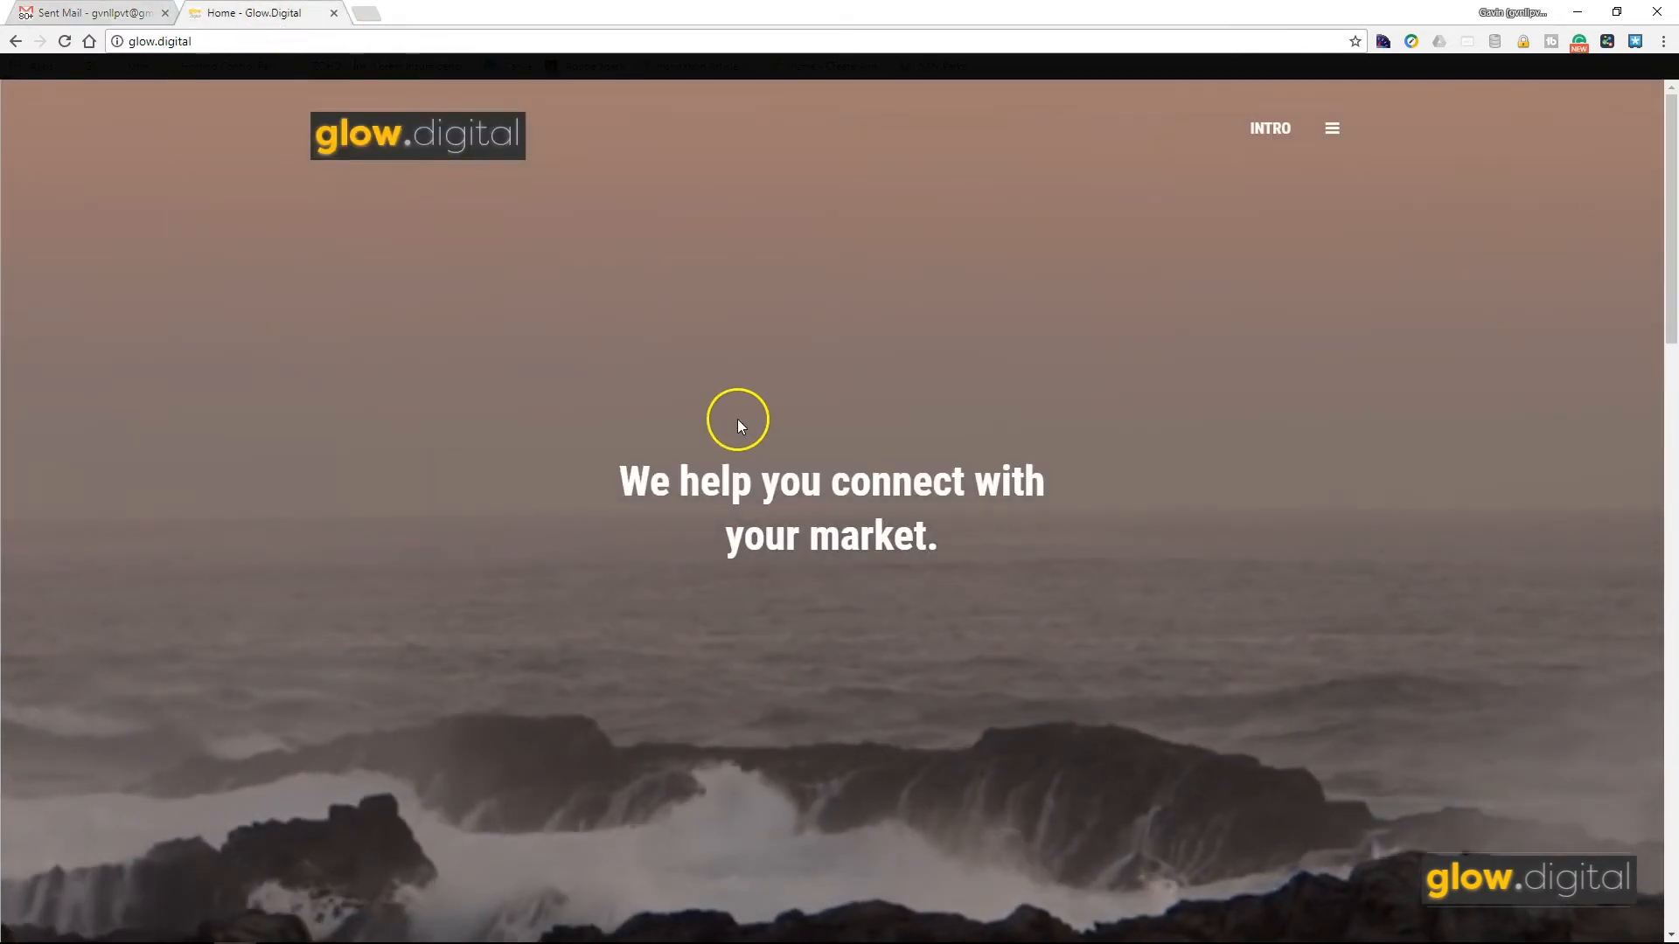